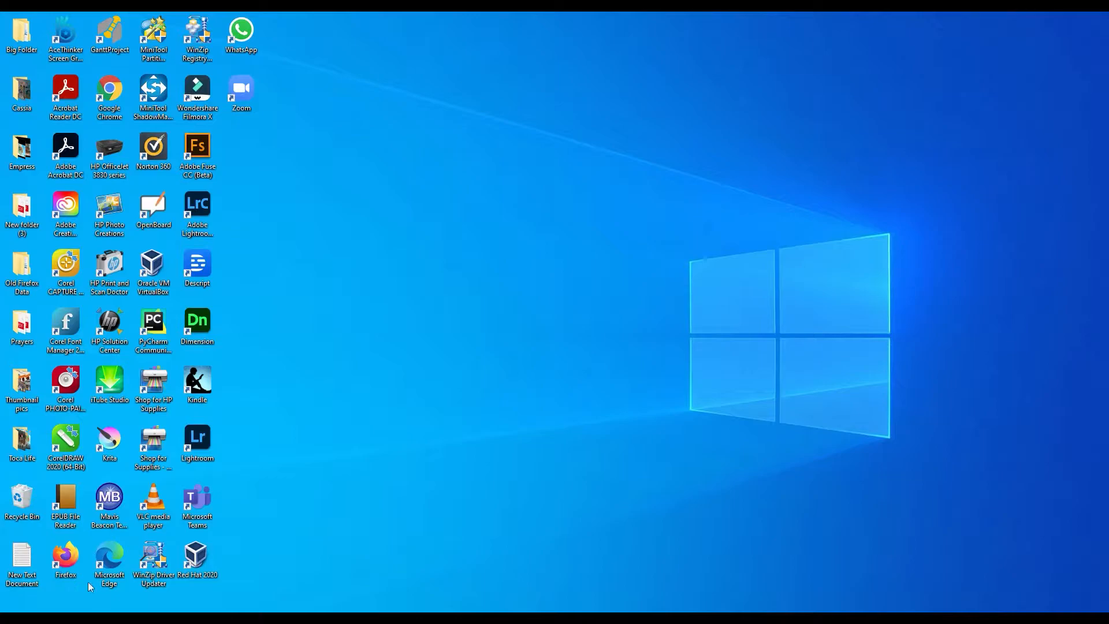
Search the computer for paint 3d and launch the Paint 3D app
{"action": "key", "text": "super+s"}
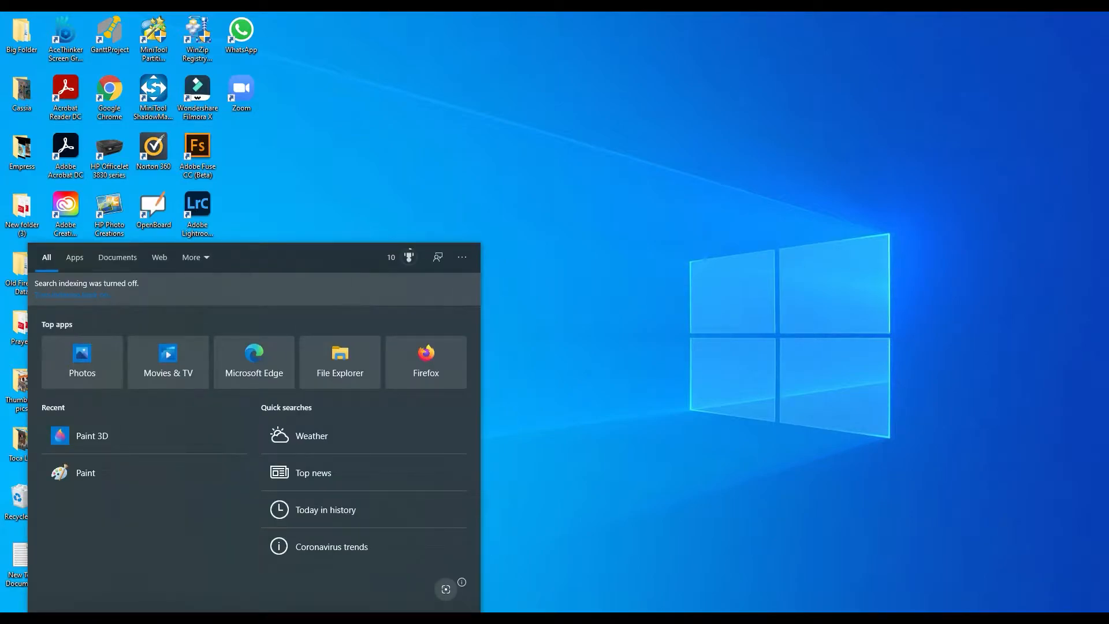
{"action": "type", "text": "paint"}
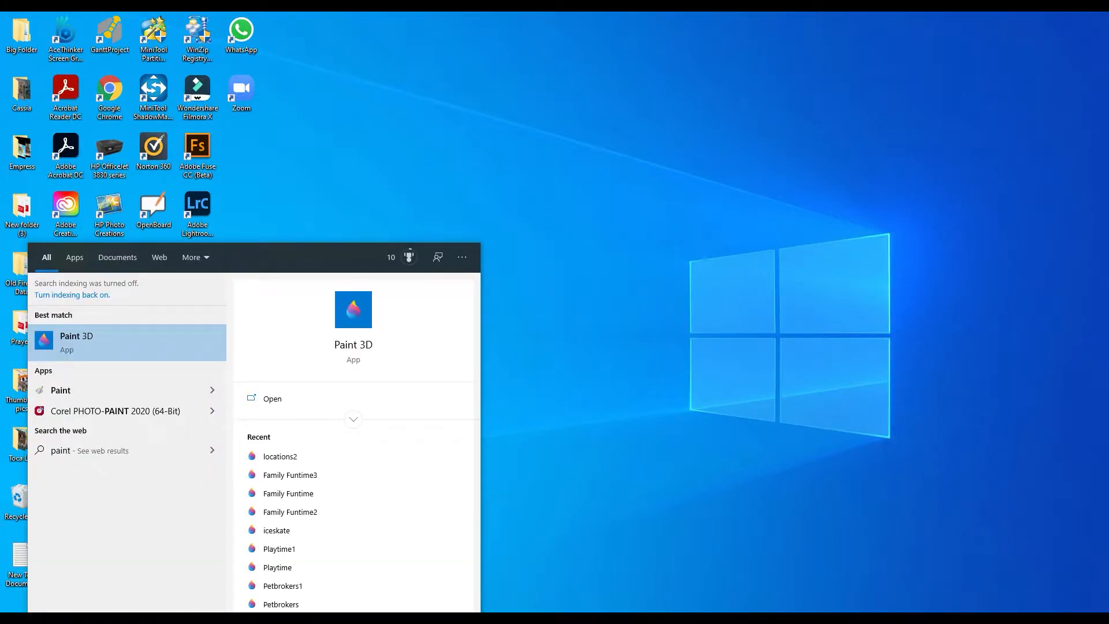
{"action": "type", "text": " 3d"}
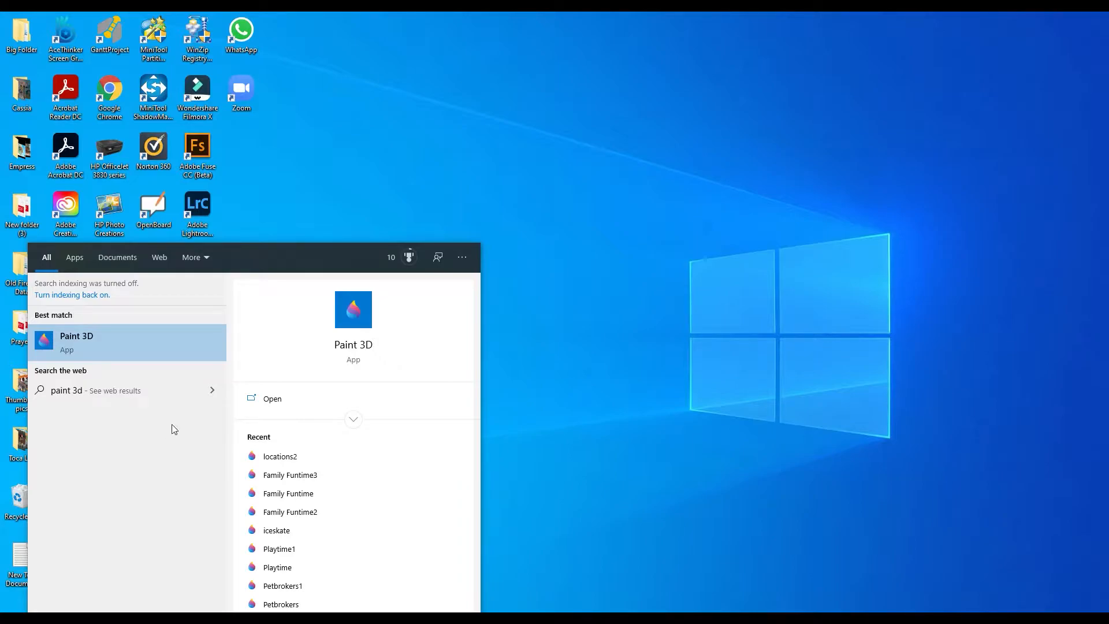
{"action": "left_click", "coordinate": [90, 338]}
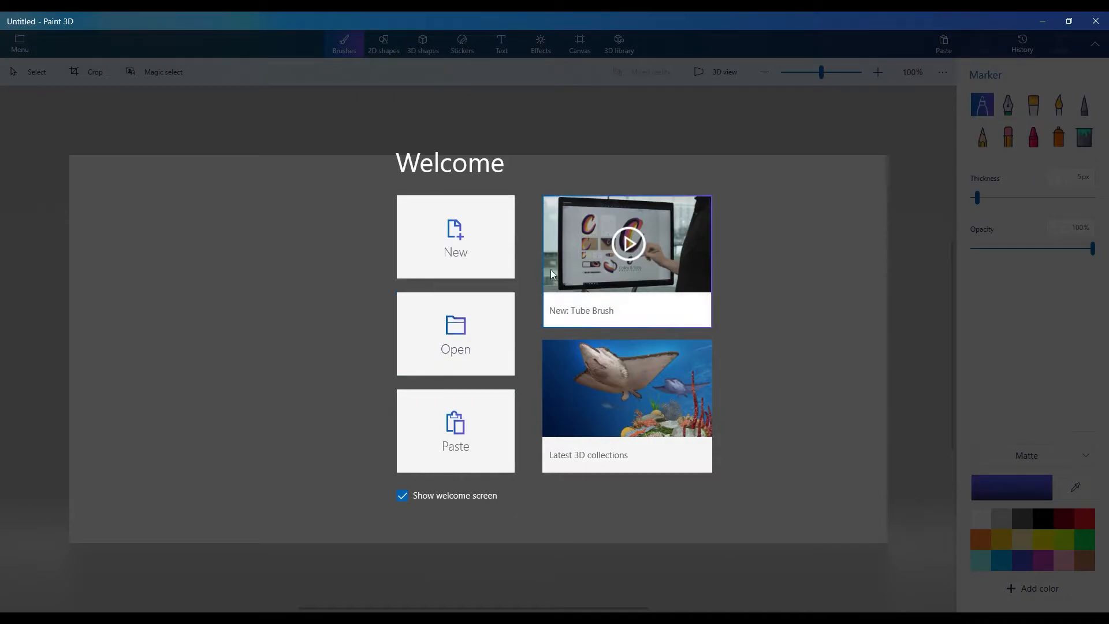
Open the existing image locations2 from the Toca Life folder on the Desktop
{"action": "left_click", "coordinate": [456, 328]}
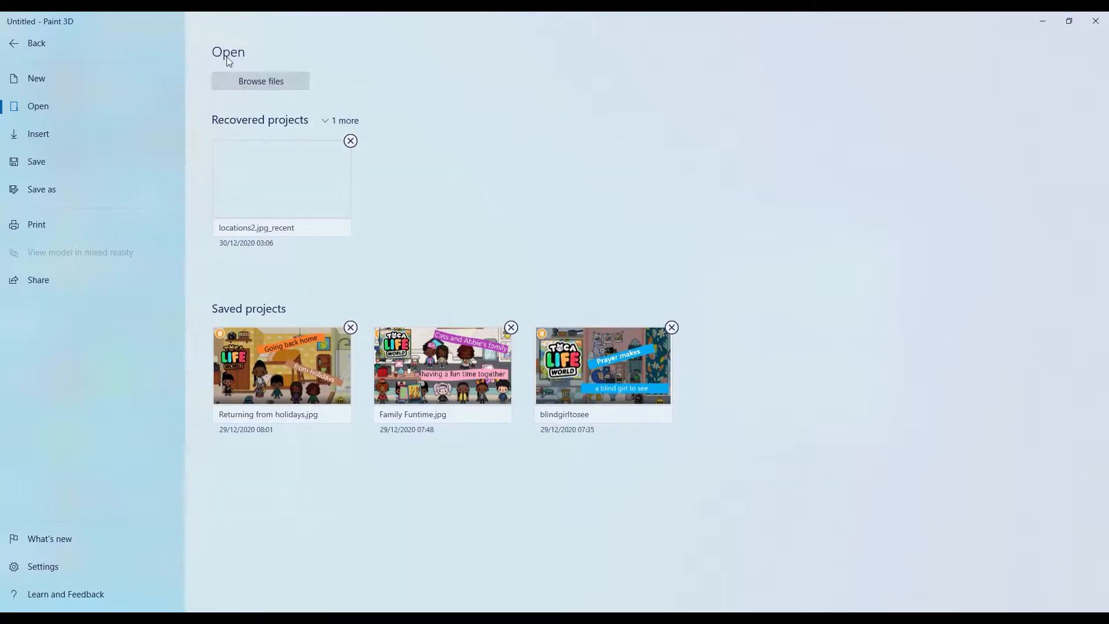
{"action": "left_click", "coordinate": [260, 85]}
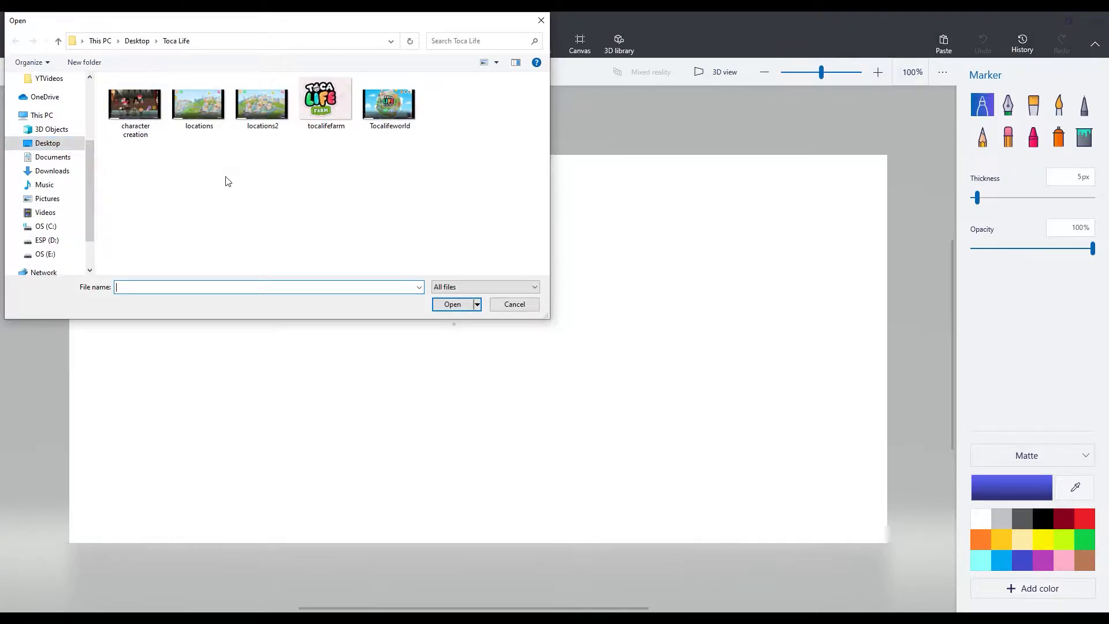
{"action": "left_click", "coordinate": [260, 107]}
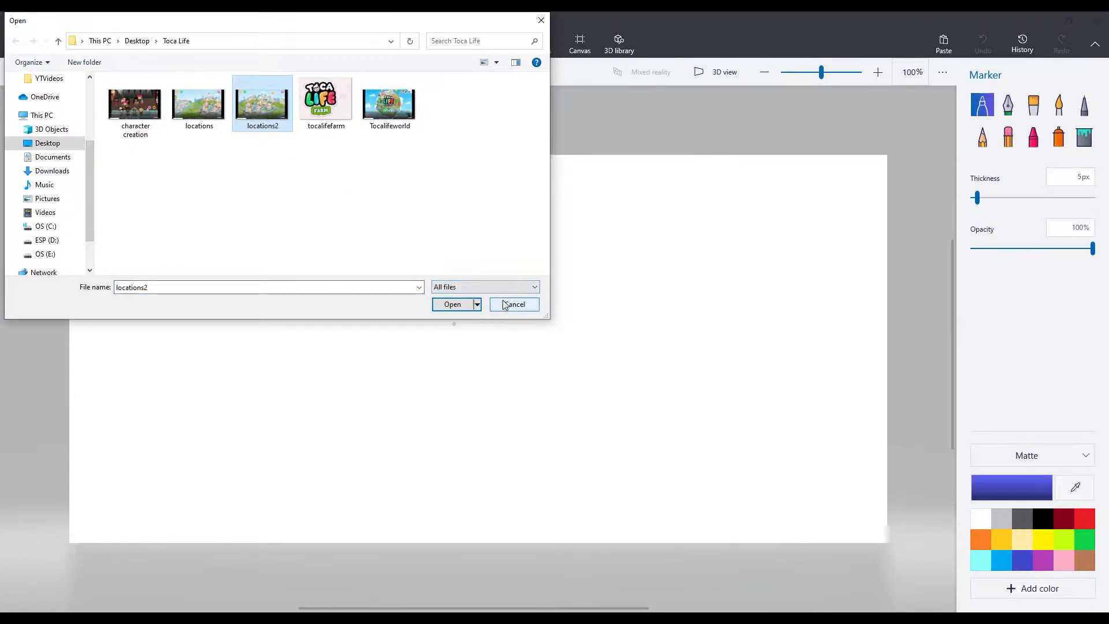
{"action": "left_click", "coordinate": [457, 306]}
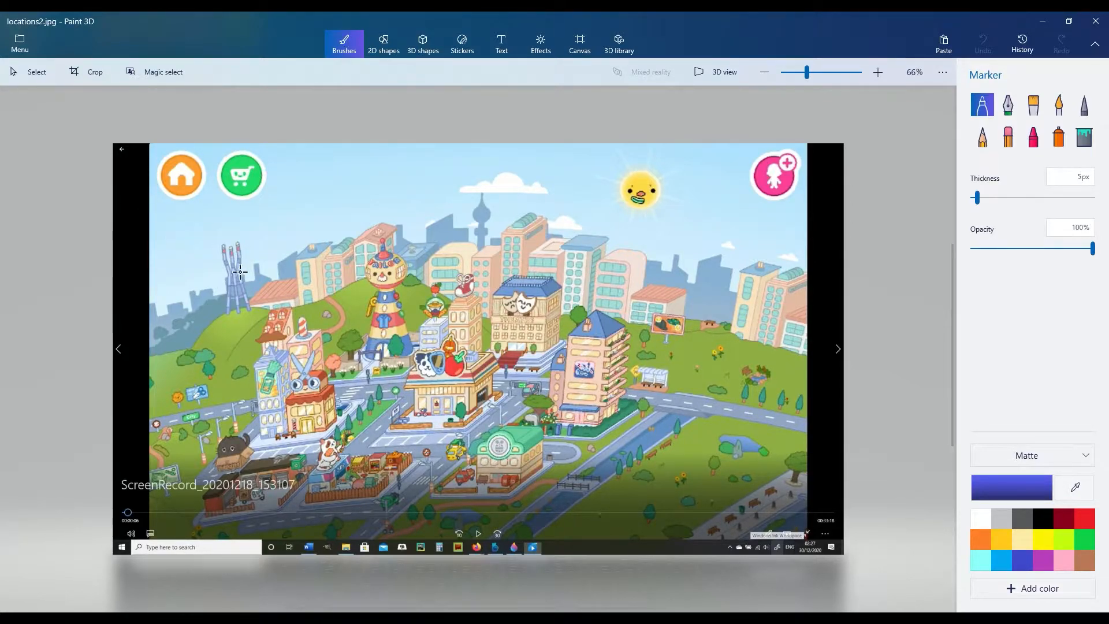
Crop off the black side borders and the lower player controls and taskbar, leaving about 1713 × 959 px
{"action": "left_click", "coordinate": [80, 71]}
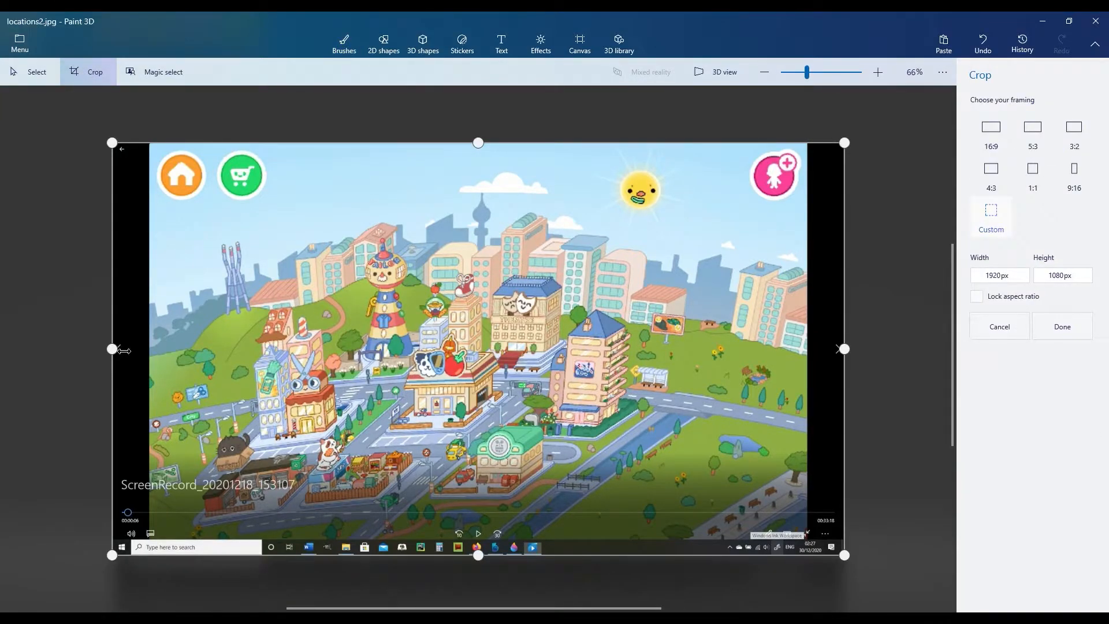
{"action": "left_click_drag", "start_coordinate": [123, 357], "coordinate": [163, 355]}
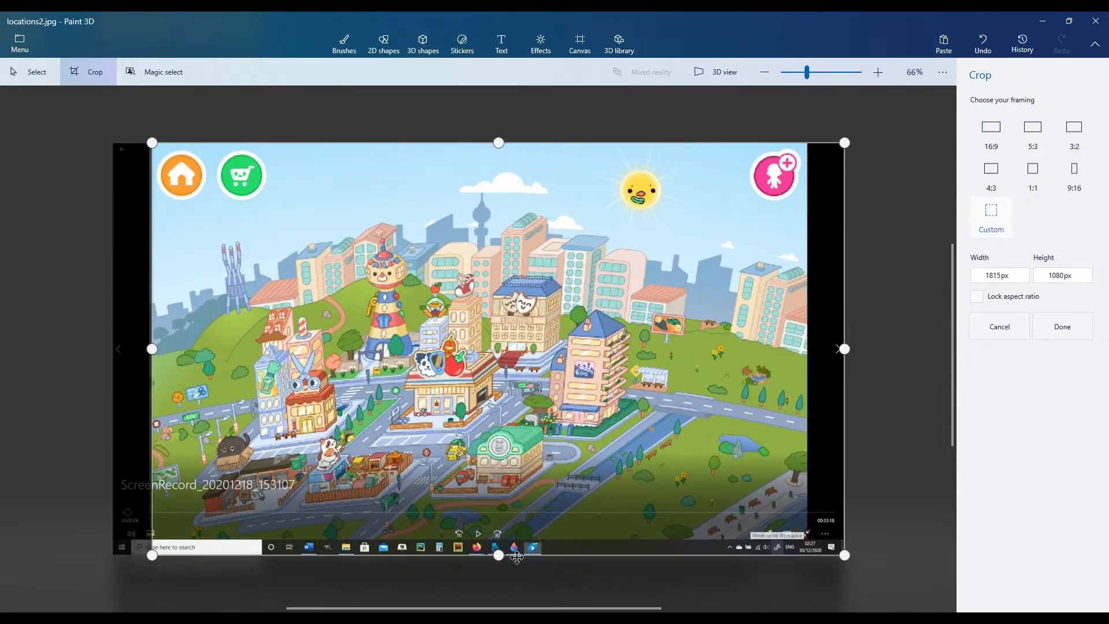
{"action": "left_click_drag", "start_coordinate": [503, 556], "coordinate": [502, 514]}
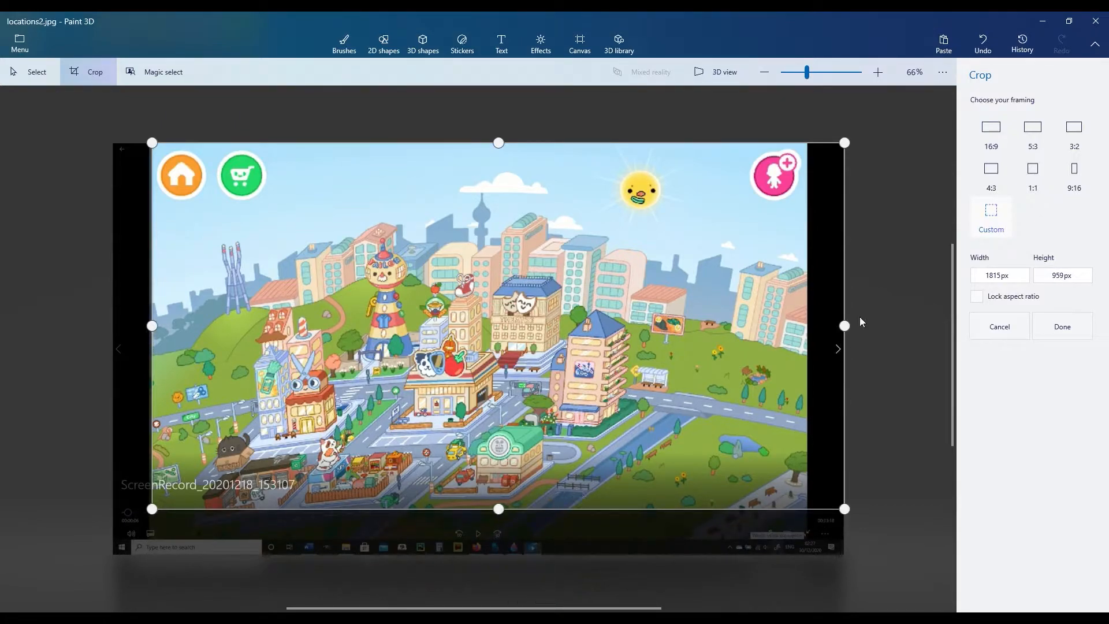
{"action": "left_click_drag", "start_coordinate": [847, 339], "coordinate": [805, 340]}
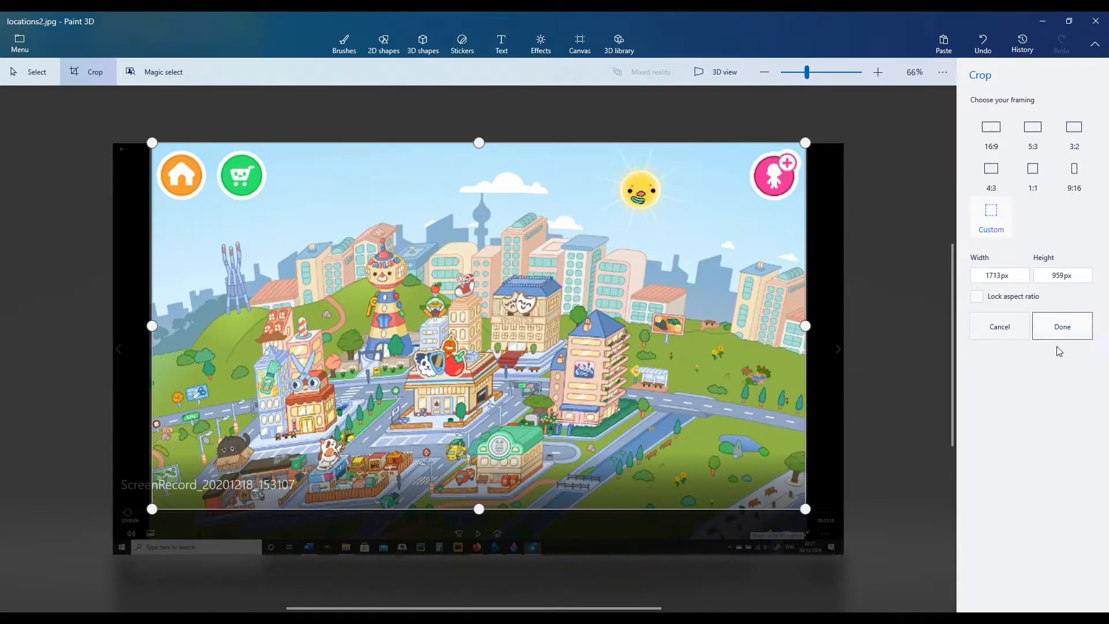
{"action": "left_click", "coordinate": [1066, 326]}
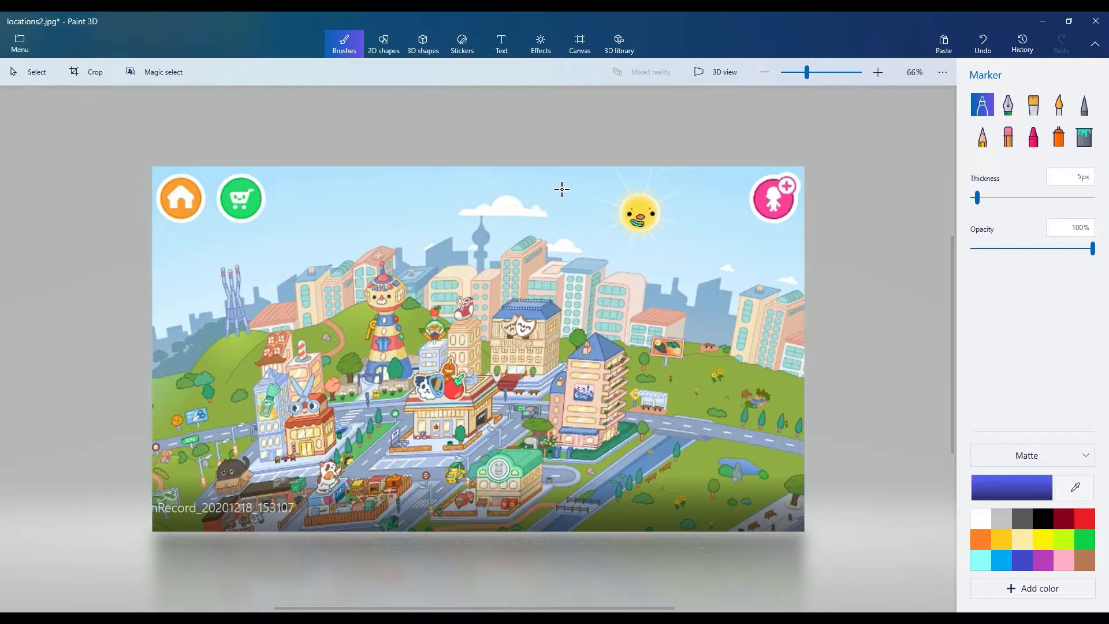
Resize the canvas to 1280 px wide and 720 px high without scaling the image
{"action": "left_click", "coordinate": [579, 45]}
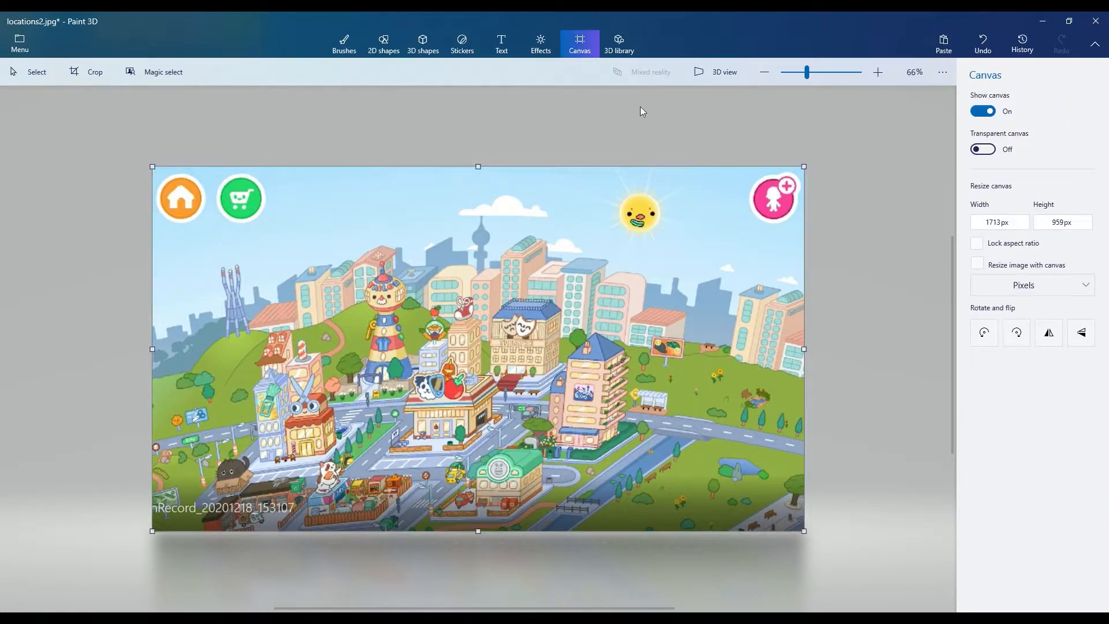
{"action": "left_click", "coordinate": [991, 226]}
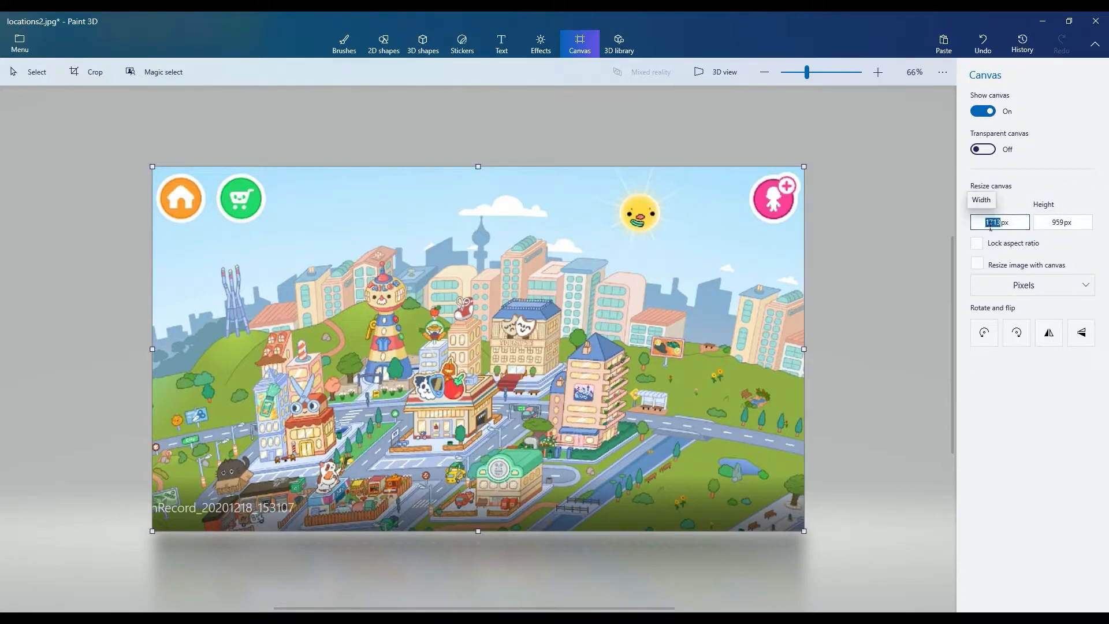
{"action": "type", "text": "1"}
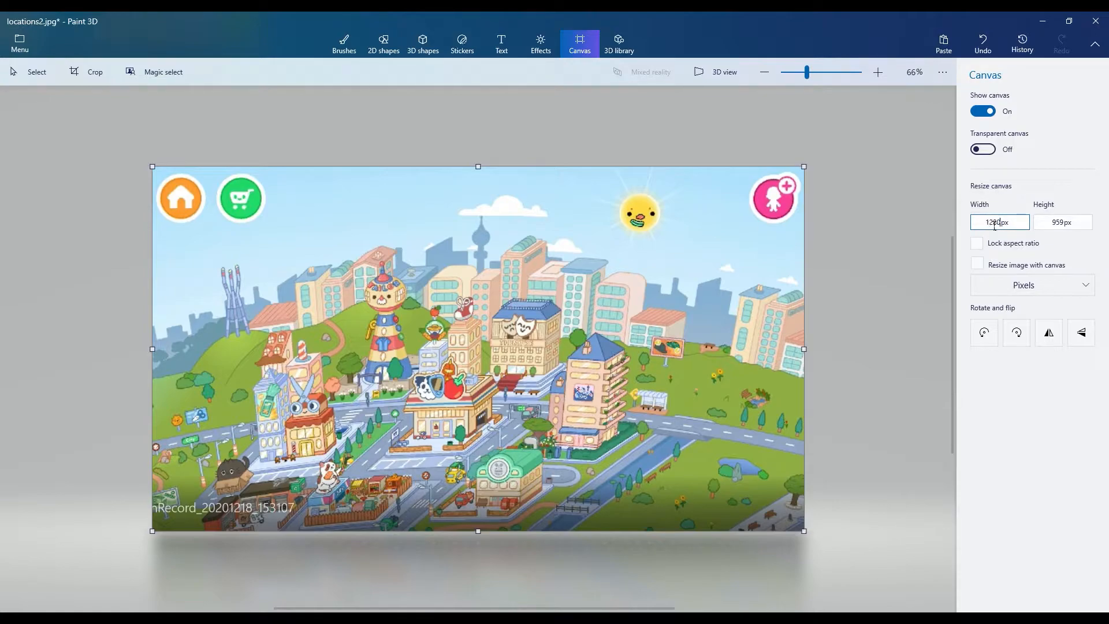
{"action": "left_click", "coordinate": [1060, 227]}
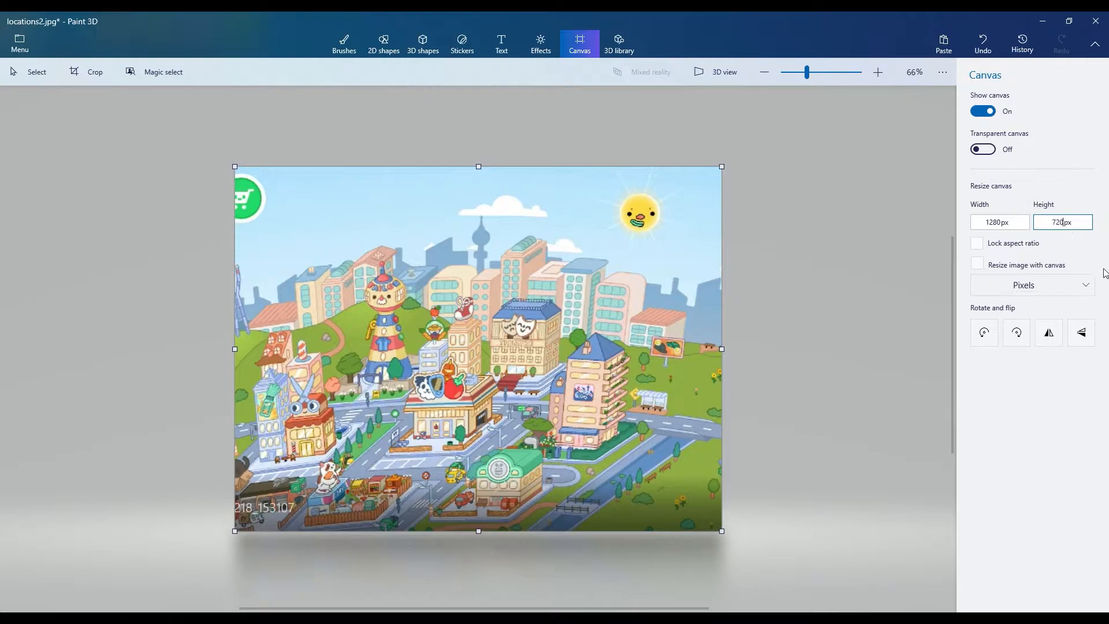
{"action": "key", "text": "Return"}
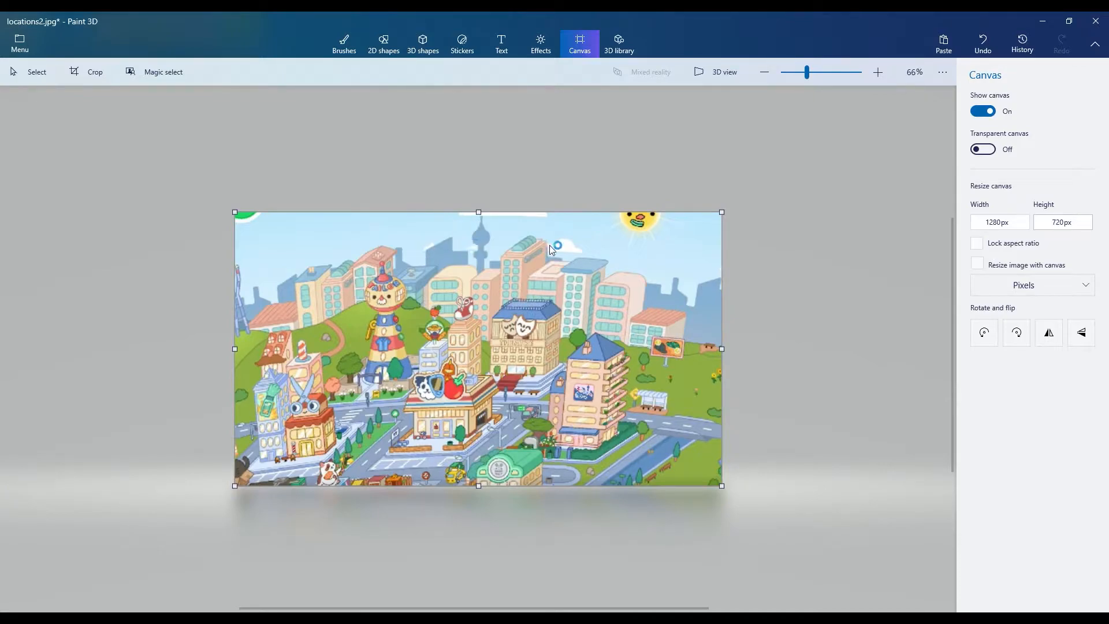
Try out the Happy open-mouth sticker in the picture's upper-left area and delete it
{"action": "left_click", "coordinate": [465, 50]}
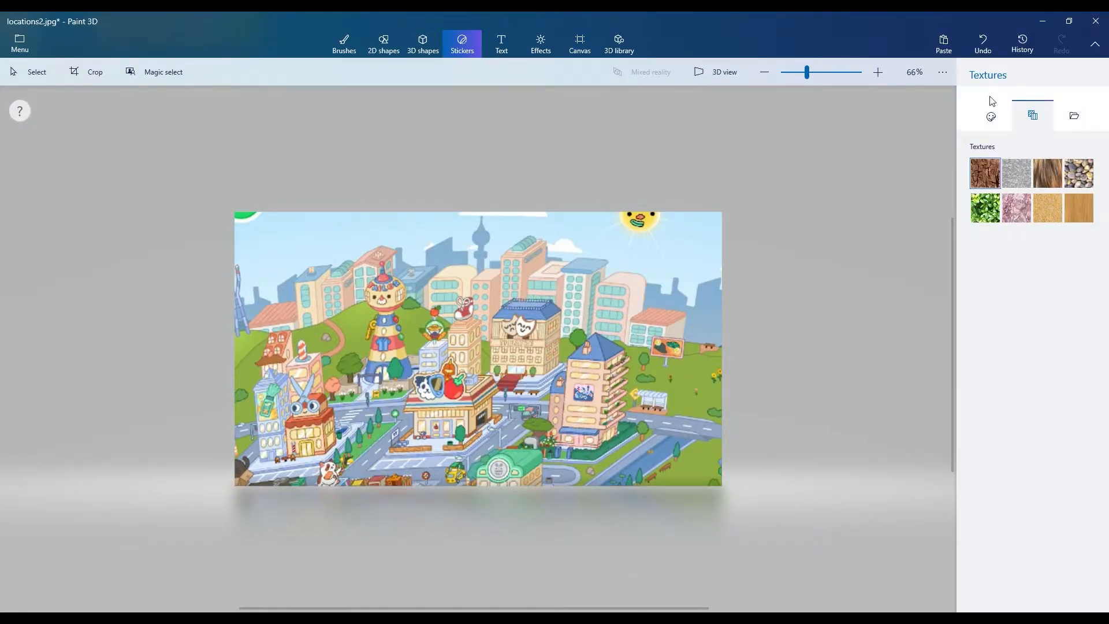
{"action": "left_click", "coordinate": [992, 117]}
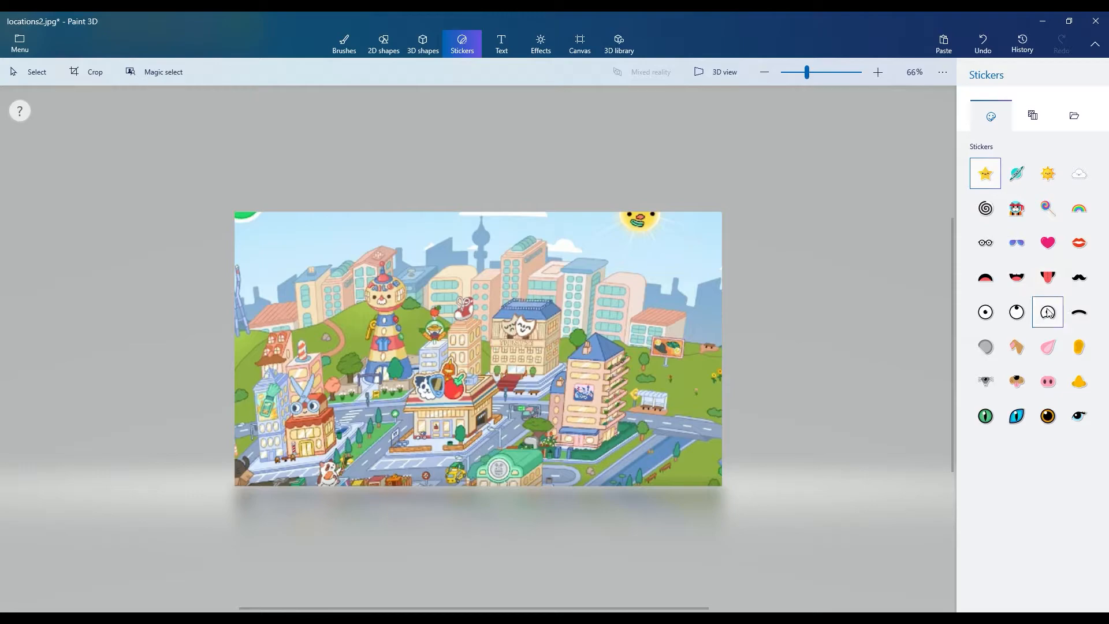
{"action": "left_click", "coordinate": [1019, 280]}
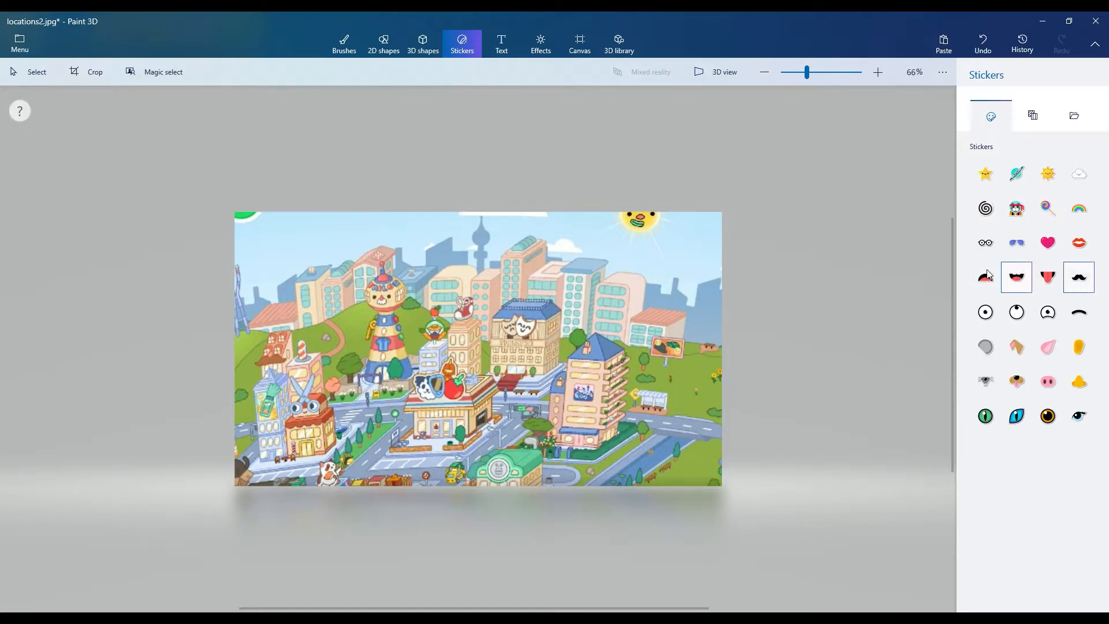
{"action": "left_click", "coordinate": [294, 258]}
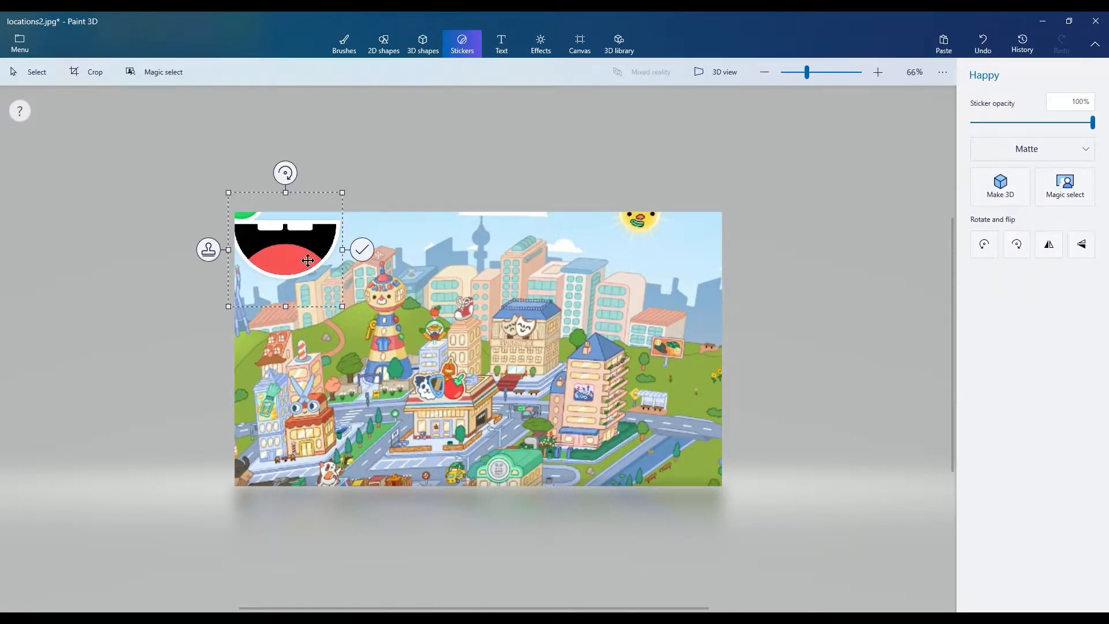
{"action": "left_click_drag", "start_coordinate": [308, 261], "coordinate": [352, 307]}
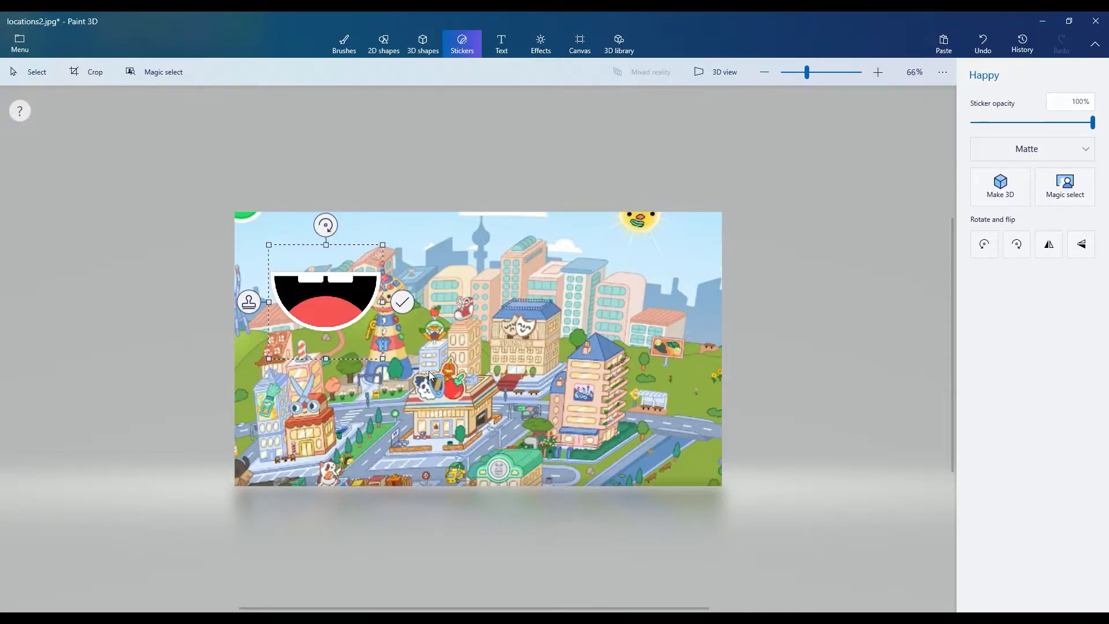
{"action": "key", "text": "Delete"}
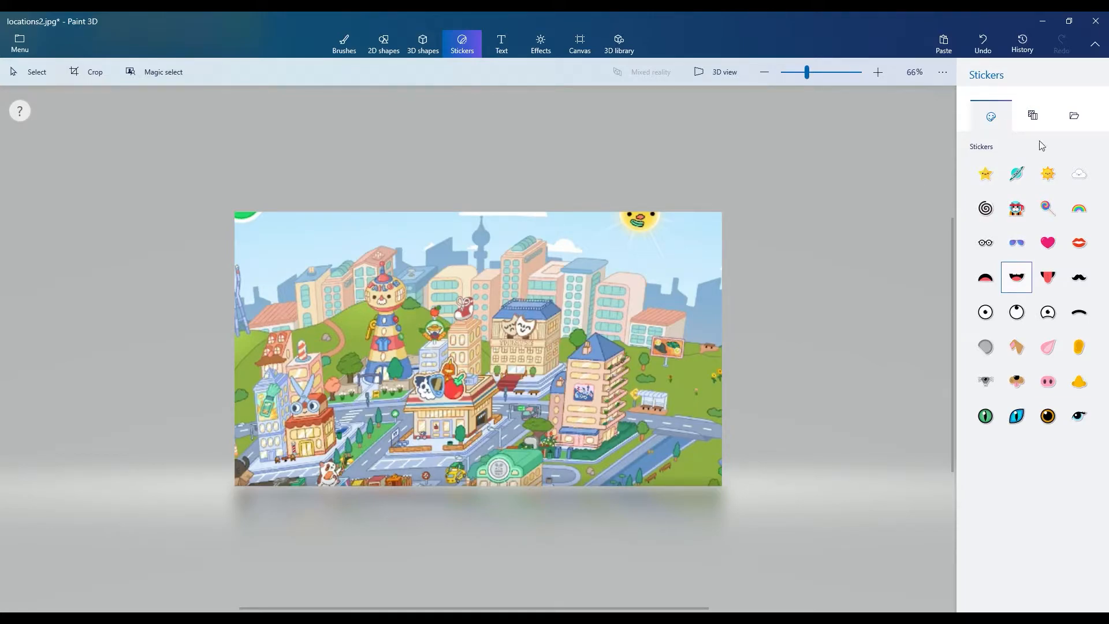
Add the tocalifefarm image from the Toca Life folder as a custom sticker
{"action": "left_click", "coordinate": [1074, 118]}
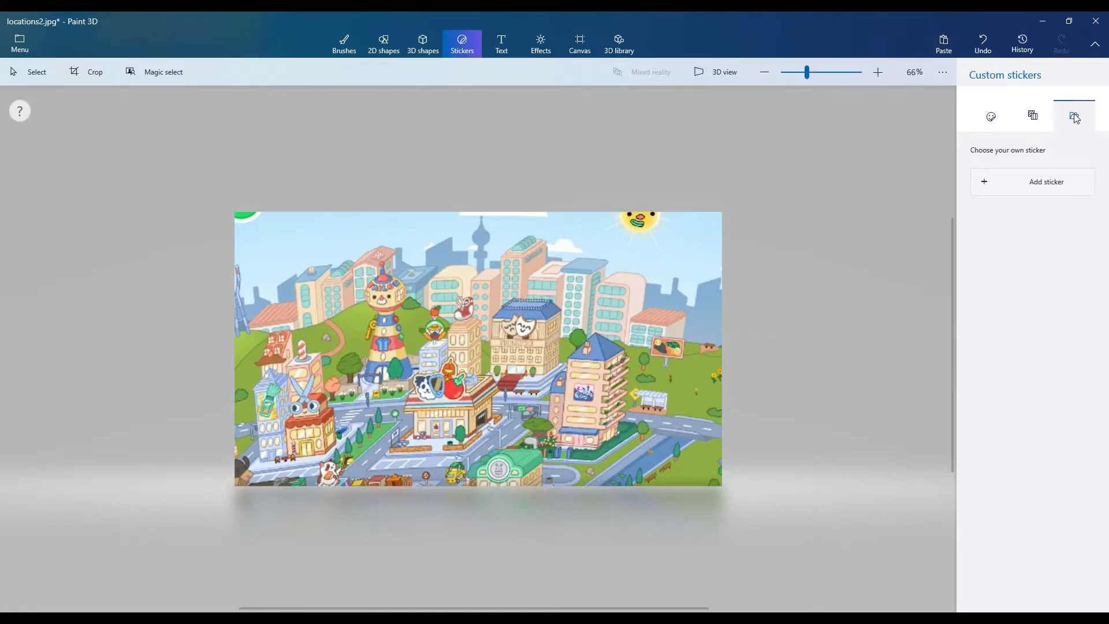
{"action": "left_click", "coordinate": [1025, 182]}
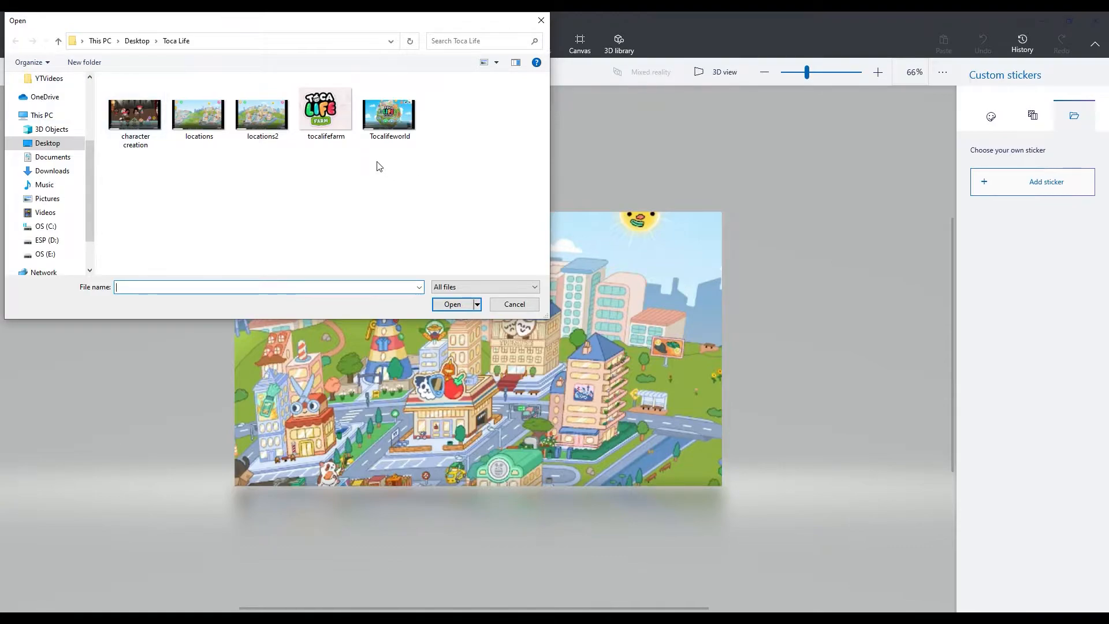
{"action": "left_click", "coordinate": [325, 116]}
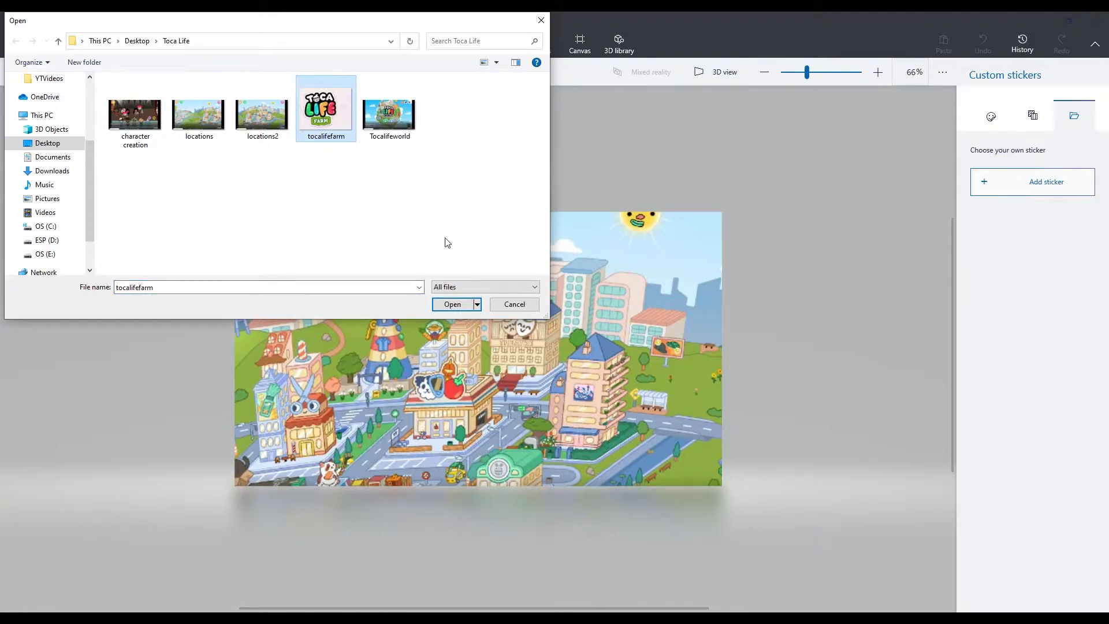
{"action": "left_click", "coordinate": [452, 304]}
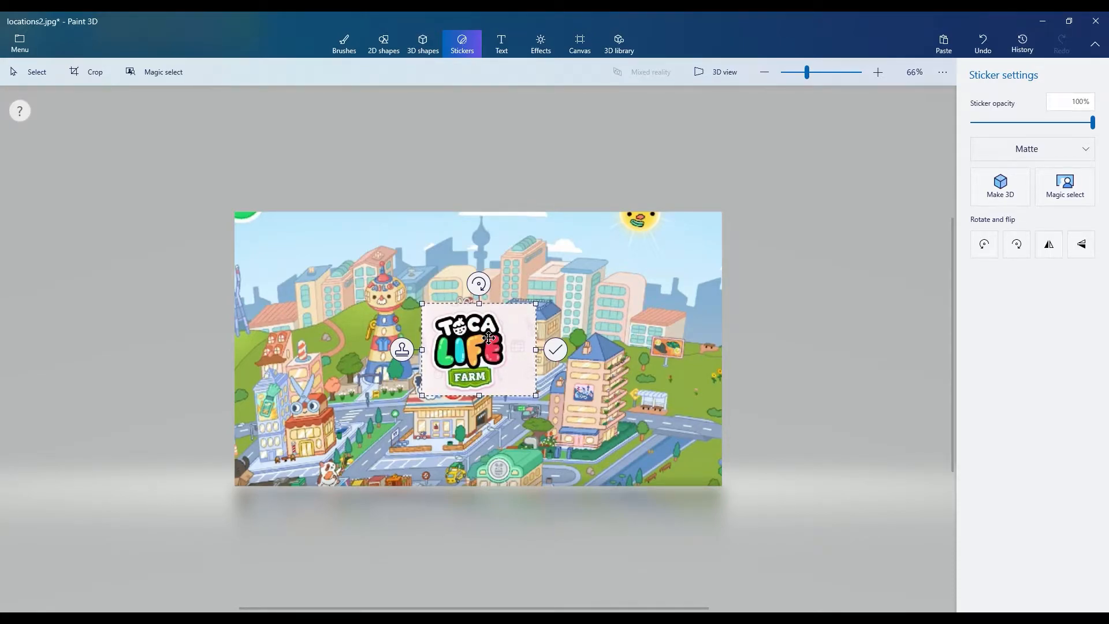
Move the Toca Life Farm sticker to the picture's upper-left corner, enlarge it slightly and fix it in place
{"action": "left_click_drag", "start_coordinate": [497, 339], "coordinate": [313, 257]}
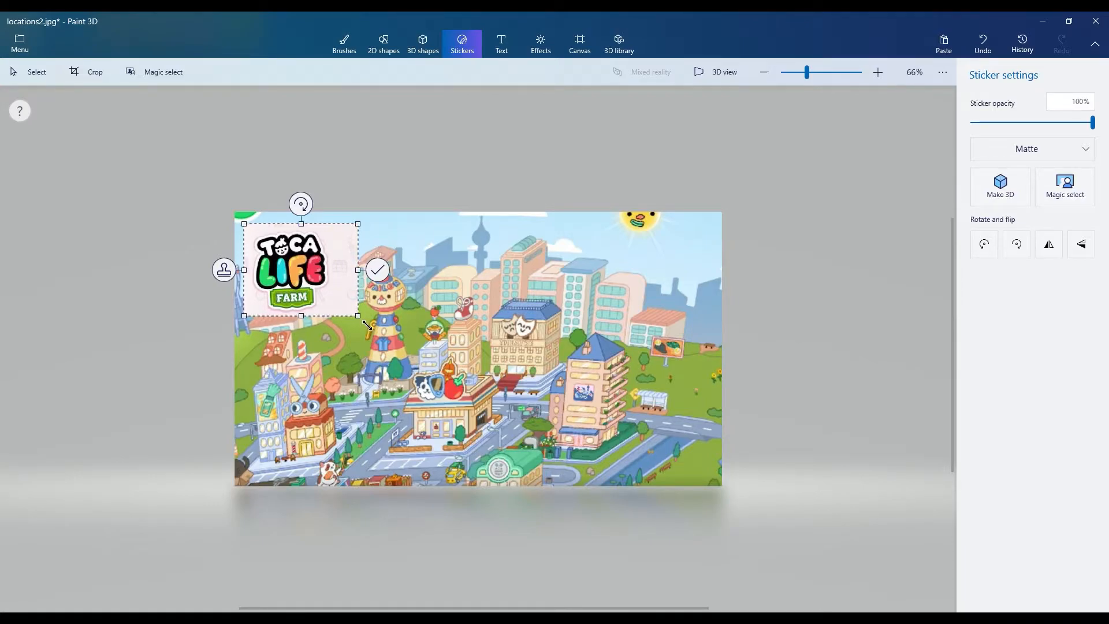
{"action": "mouse_move", "coordinate": [367, 325]}
{"action": "left_mouse_down"}
{"action": "mouse_move", "coordinate": [407, 350]}
{"action": "mouse_move", "coordinate": [368, 316]}
{"action": "left_mouse_up"}
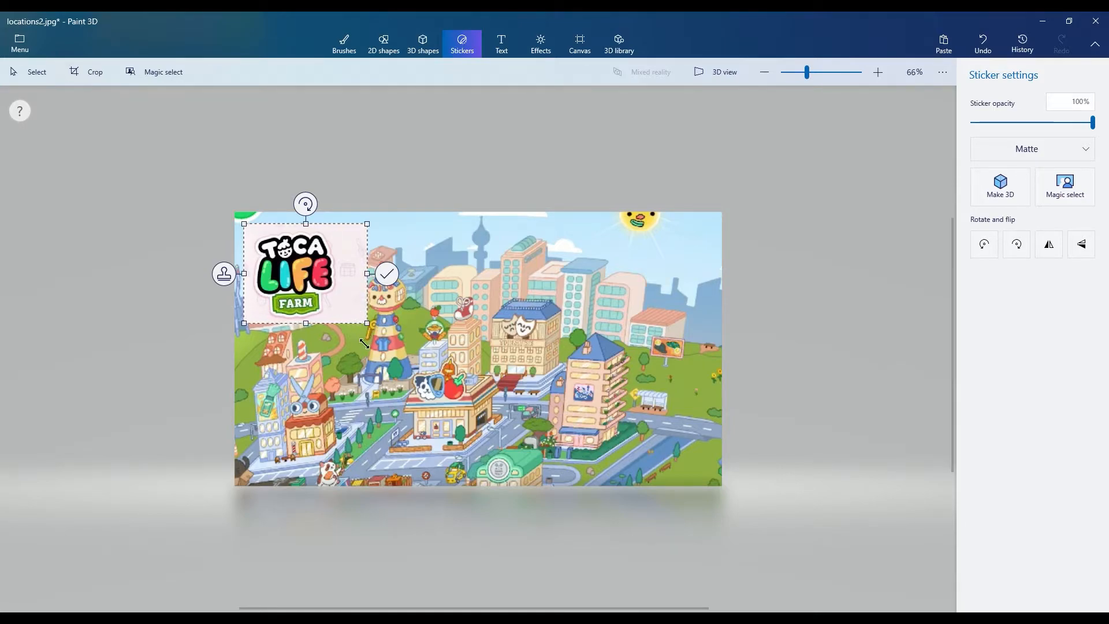
{"action": "left_click", "coordinate": [387, 275]}
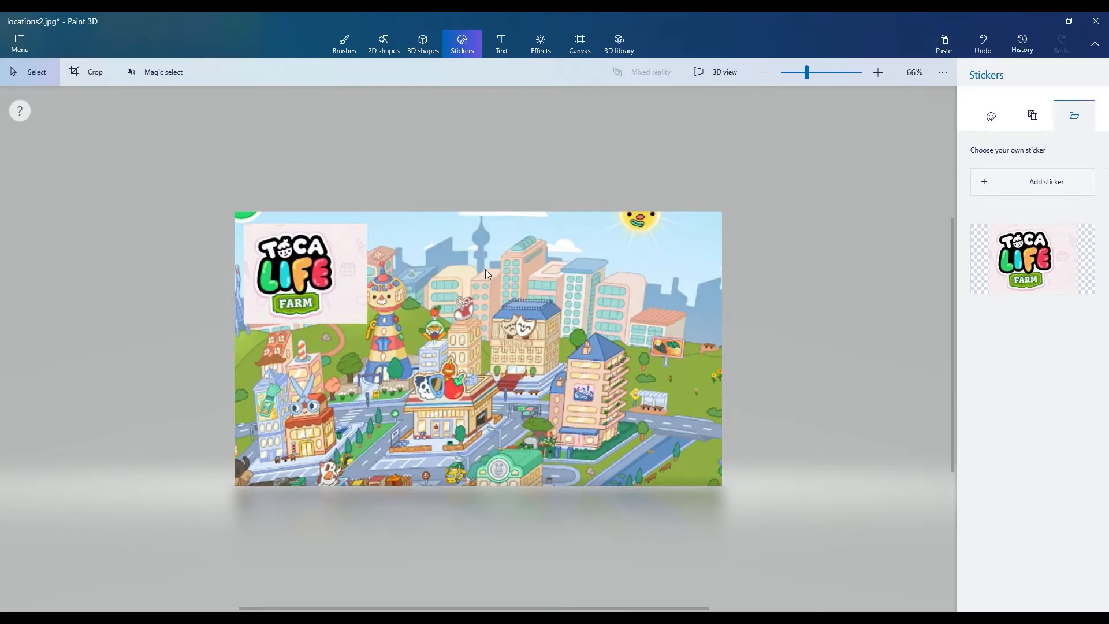
Draw a wide 2D banner shape across the buildings beside the logo, with a solid fill and no outline
{"action": "left_click", "coordinate": [385, 45]}
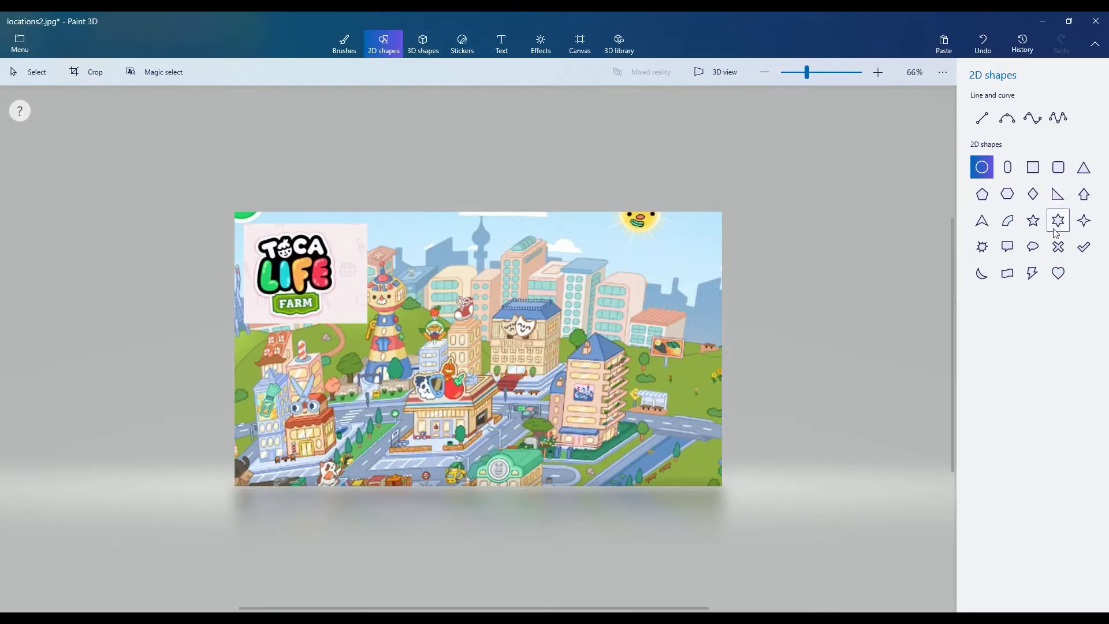
{"action": "left_click", "coordinate": [1006, 274]}
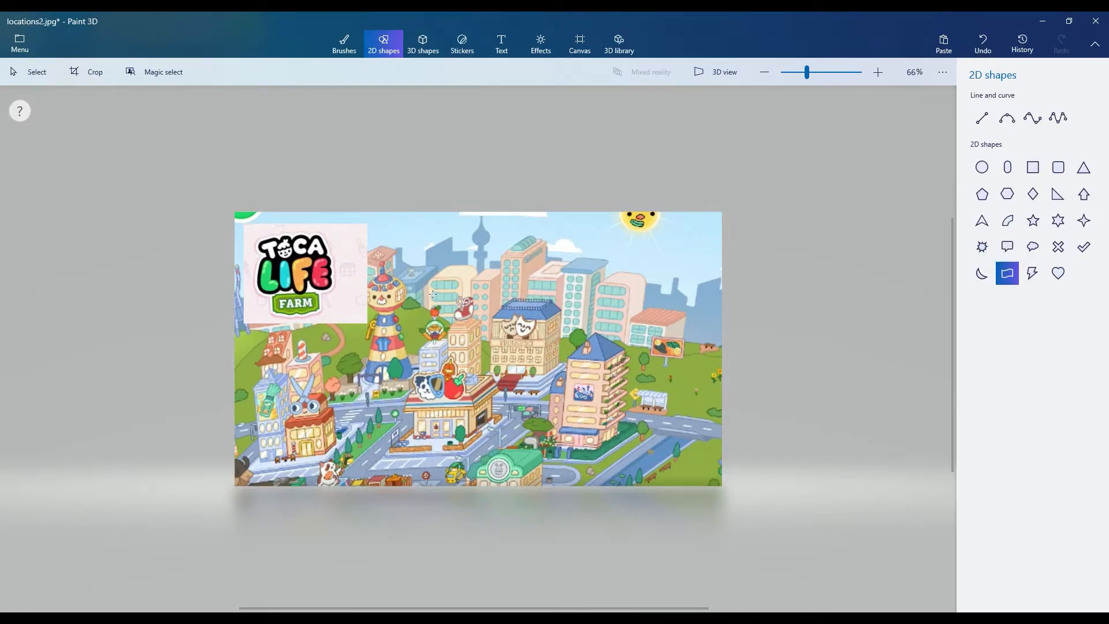
{"action": "left_click_drag", "start_coordinate": [433, 295], "coordinate": [698, 357]}
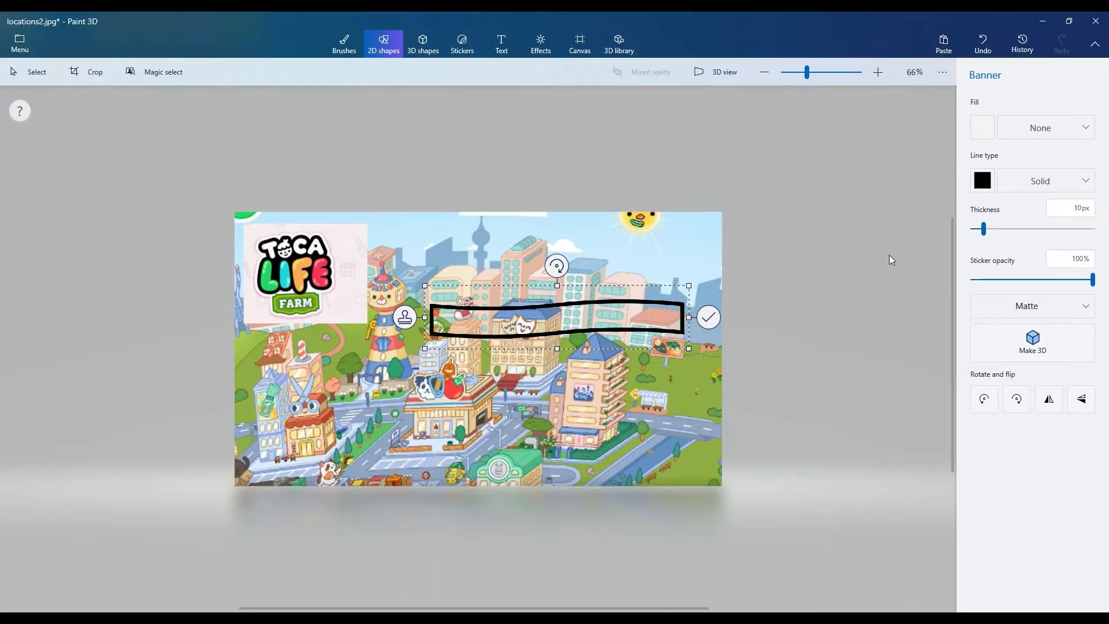
{"action": "left_click", "coordinate": [1085, 181]}
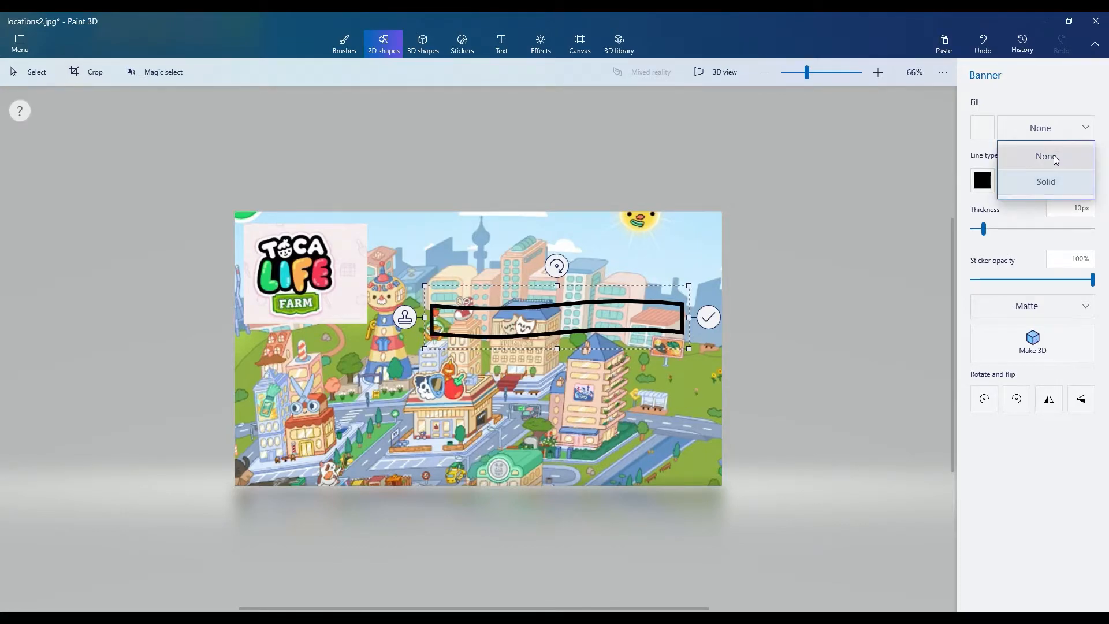
{"action": "left_click", "coordinate": [1055, 158]}
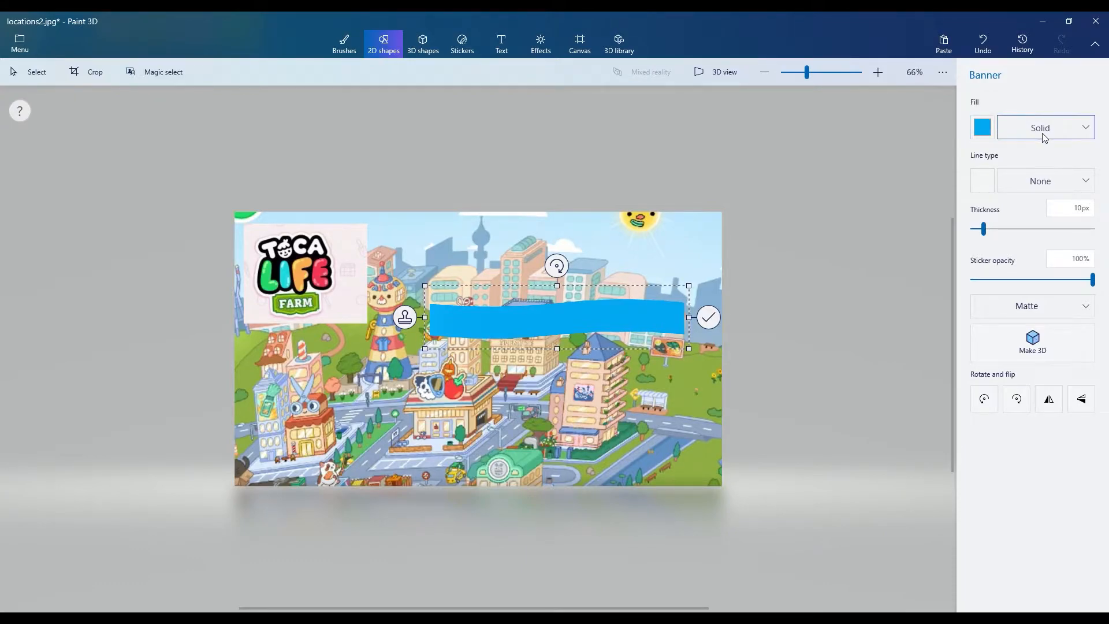
{"action": "left_click", "coordinate": [985, 132]}
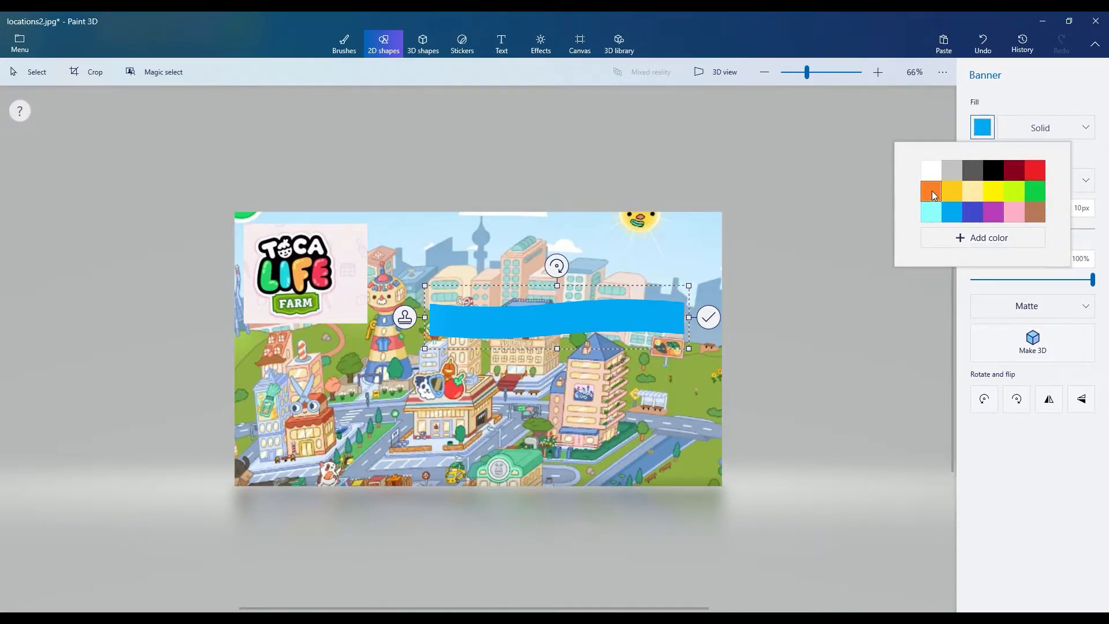
{"action": "left_click", "coordinate": [1006, 239]}
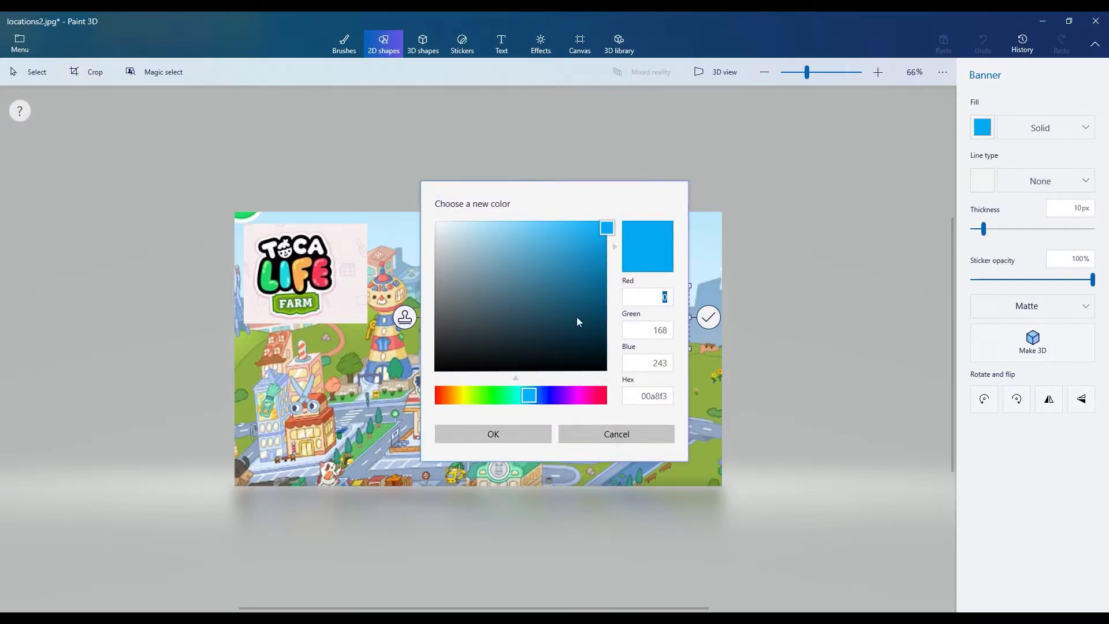
{"action": "left_click", "coordinate": [639, 435]}
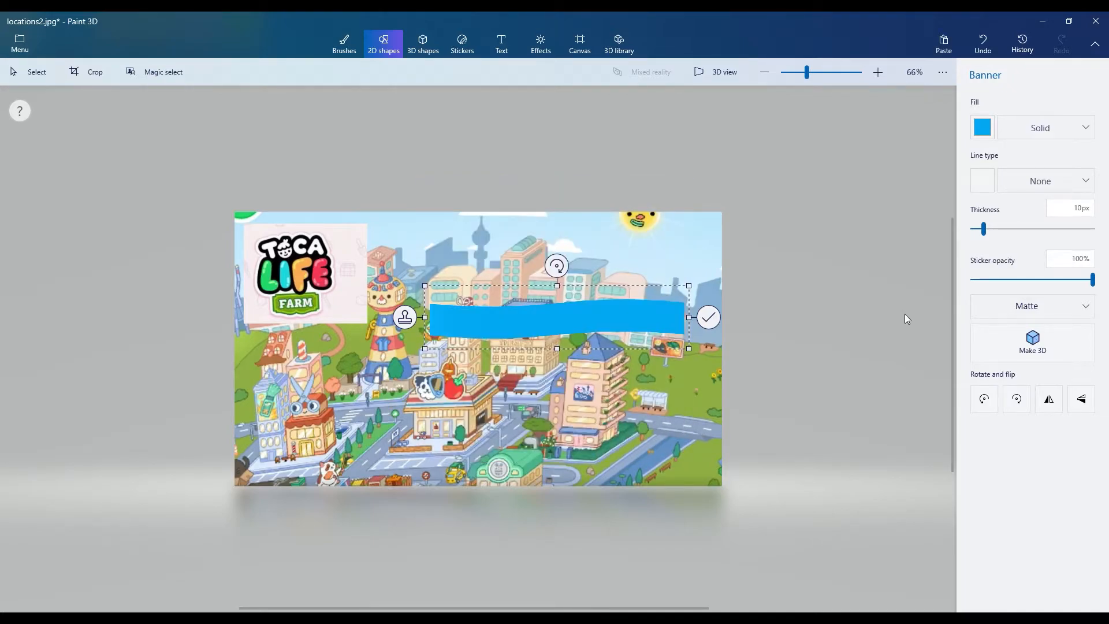
Fill the banner with dark gray and set it beside the logo, tilted so its right end rises toward the sun
{"action": "left_click", "coordinate": [984, 128]}
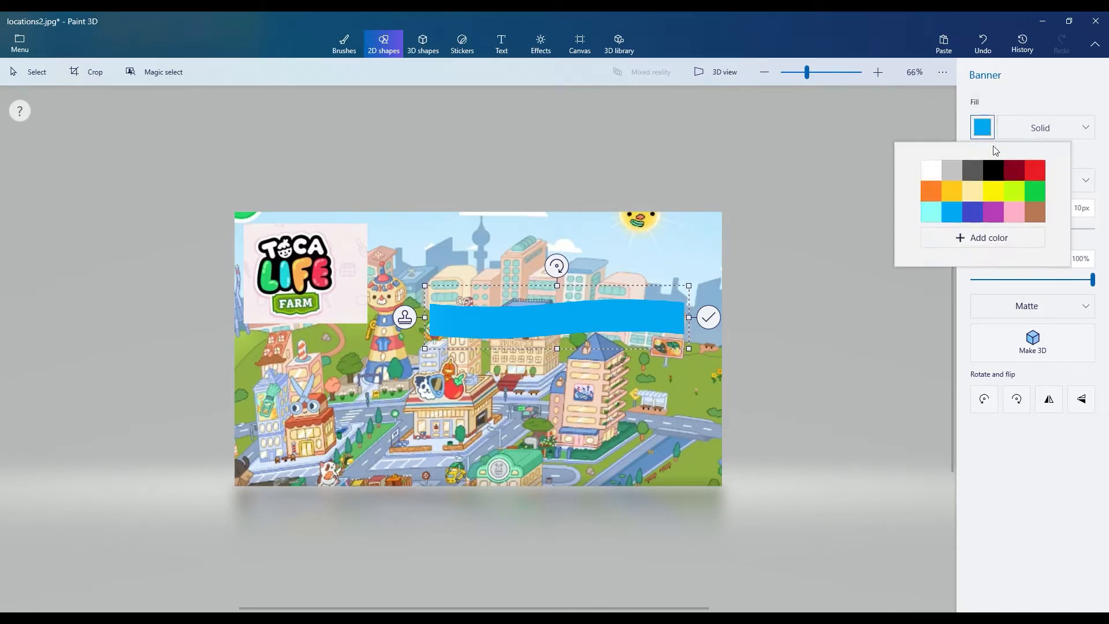
{"action": "left_click", "coordinate": [971, 175]}
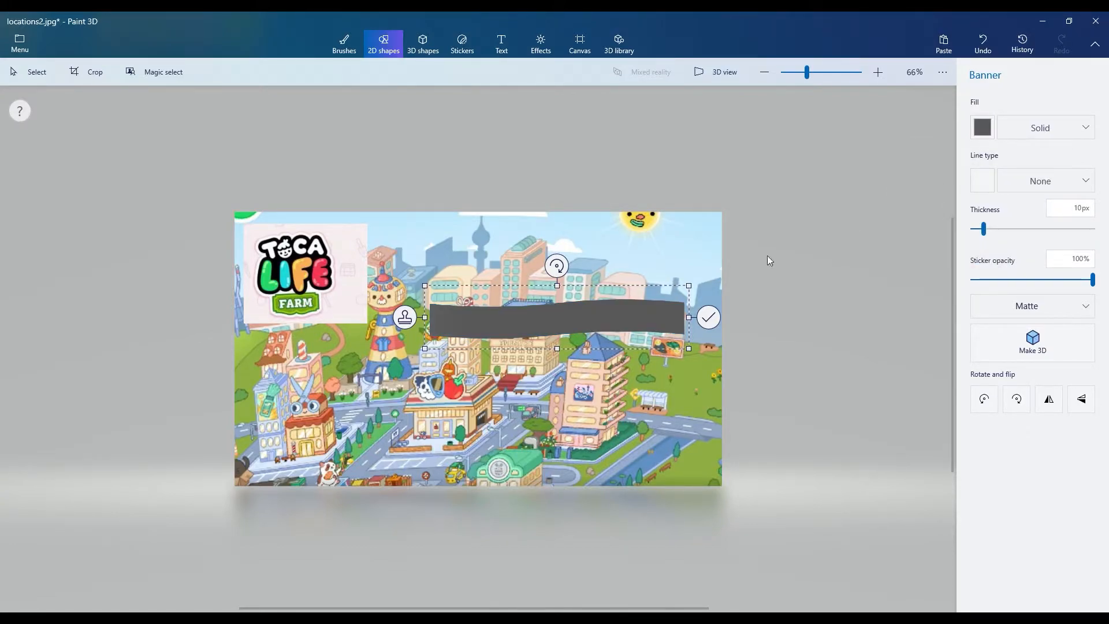
{"action": "left_click_drag", "start_coordinate": [642, 325], "coordinate": [617, 302]}
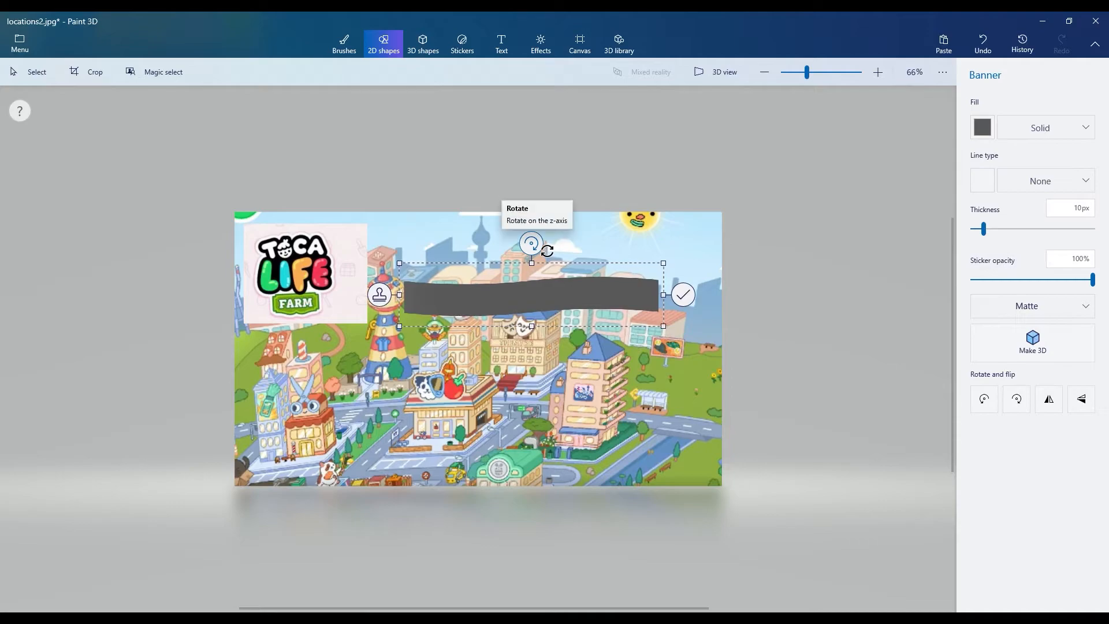
{"action": "left_click_drag", "start_coordinate": [547, 251], "coordinate": [532, 245]}
{"action": "mouse_move", "coordinate": [603, 287]}
{"action": "left_mouse_down"}
{"action": "mouse_move", "coordinate": [607, 265]}
{"action": "mouse_move", "coordinate": [607, 275]}
{"action": "left_mouse_up"}
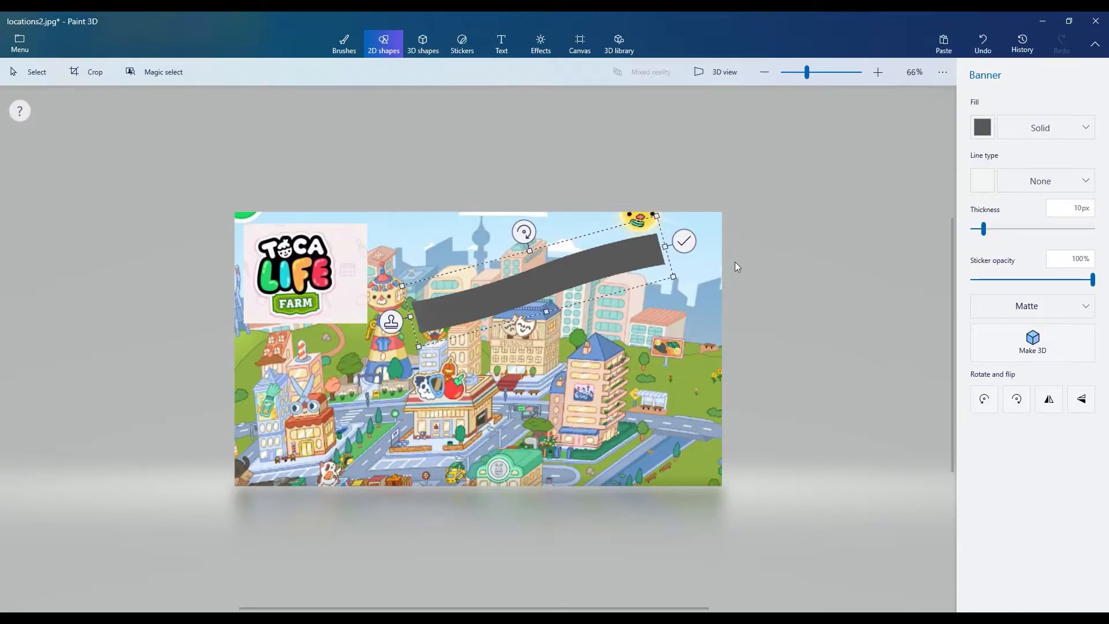
{"action": "left_click", "coordinate": [685, 242]}
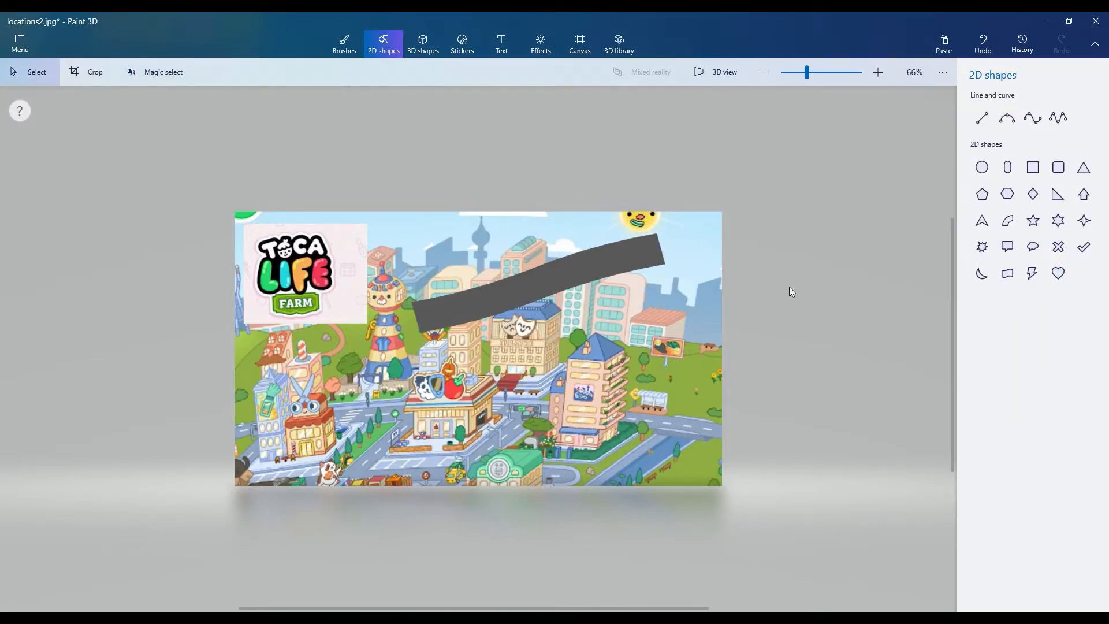
Draw a second banner of similar size below the dark gray one and fill it with white
{"action": "left_click", "coordinate": [1007, 279]}
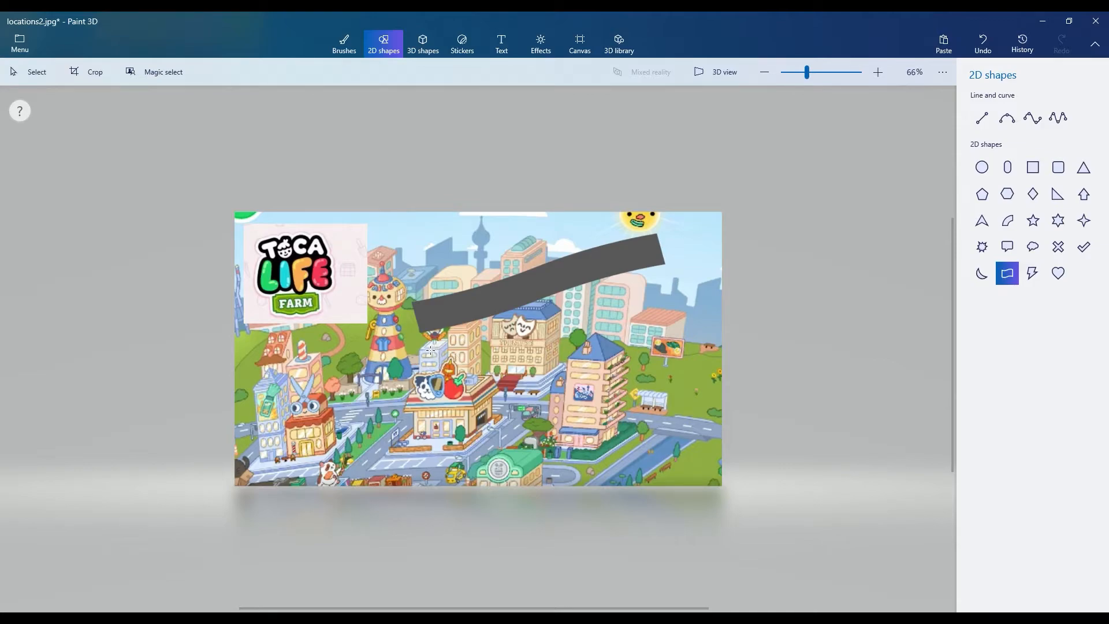
{"action": "left_click_drag", "start_coordinate": [422, 341], "coordinate": [693, 402]}
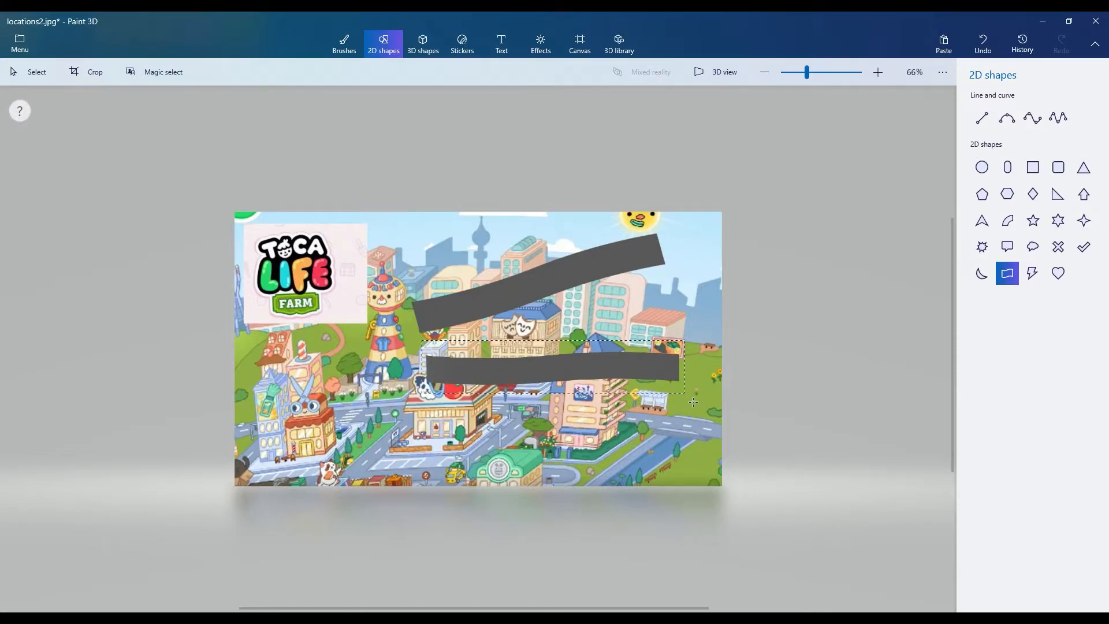
{"action": "left_click_drag", "start_coordinate": [693, 402], "coordinate": [697, 406]}
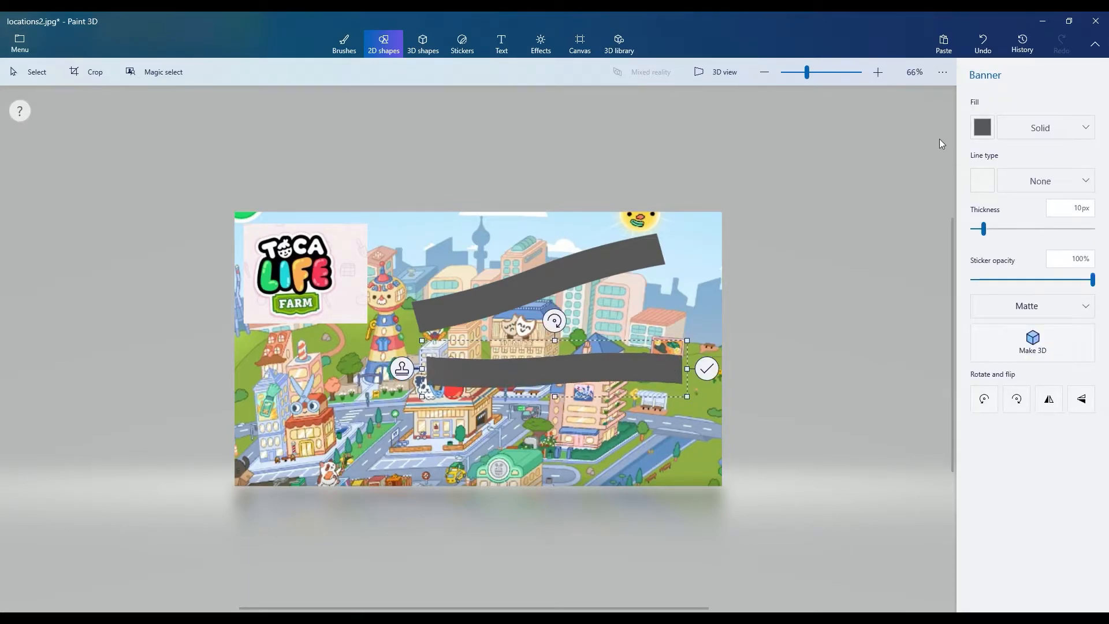
{"action": "left_click", "coordinate": [983, 127]}
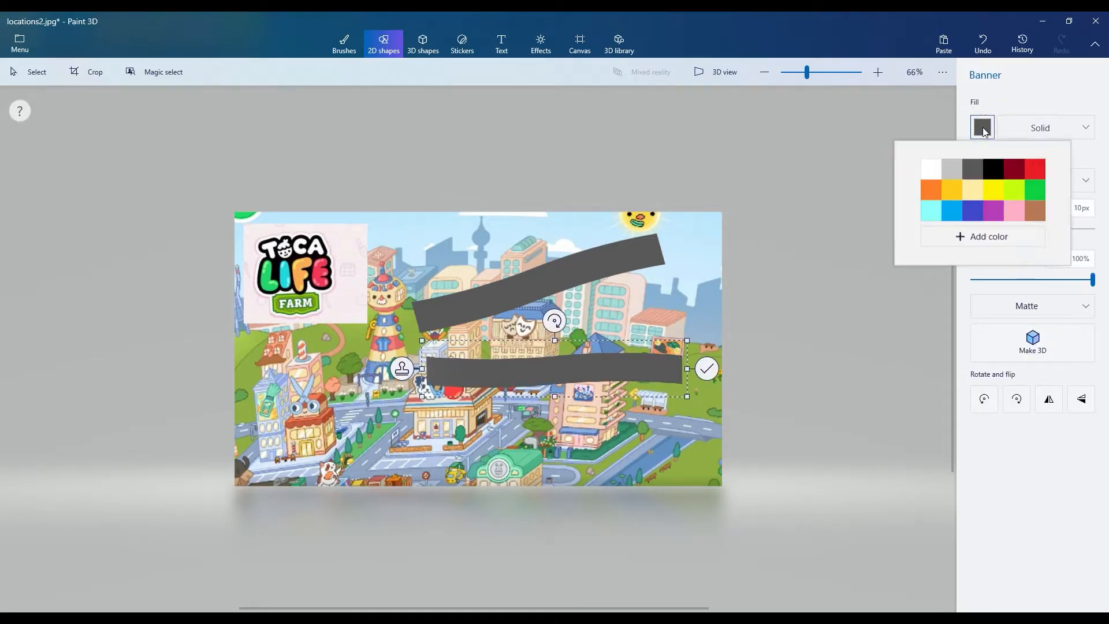
{"action": "left_click", "coordinate": [929, 171]}
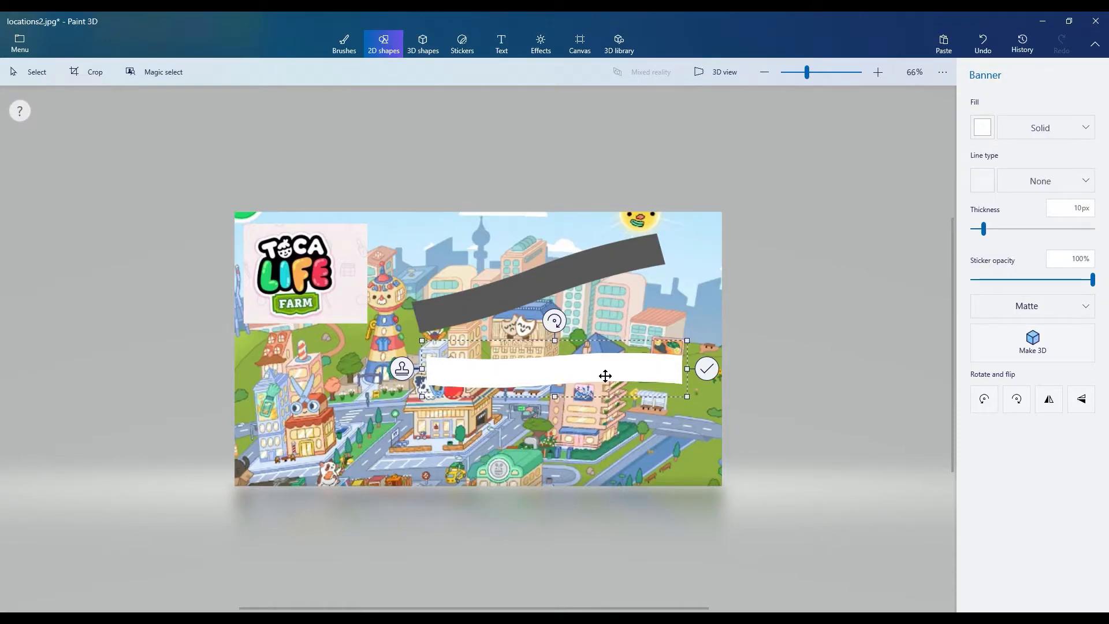
Tilt the white banner like the gray one and fit it on top, leaving a thin gray shadow along its lower edge
{"action": "left_click_drag", "start_coordinate": [605, 376], "coordinate": [605, 354]}
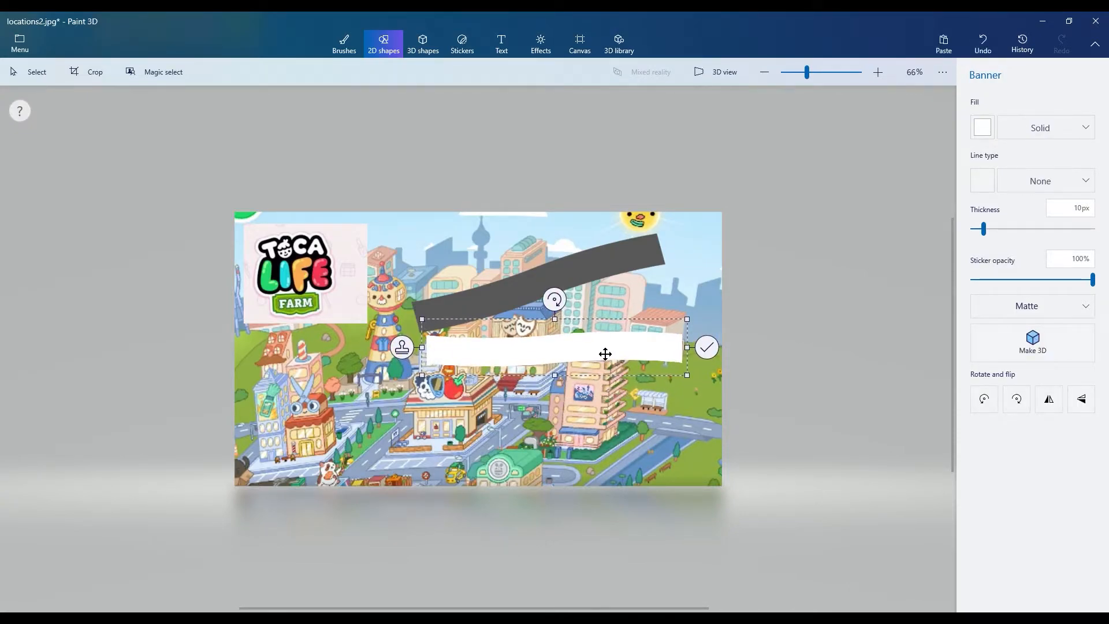
{"action": "left_click_drag", "start_coordinate": [557, 300], "coordinate": [543, 301]}
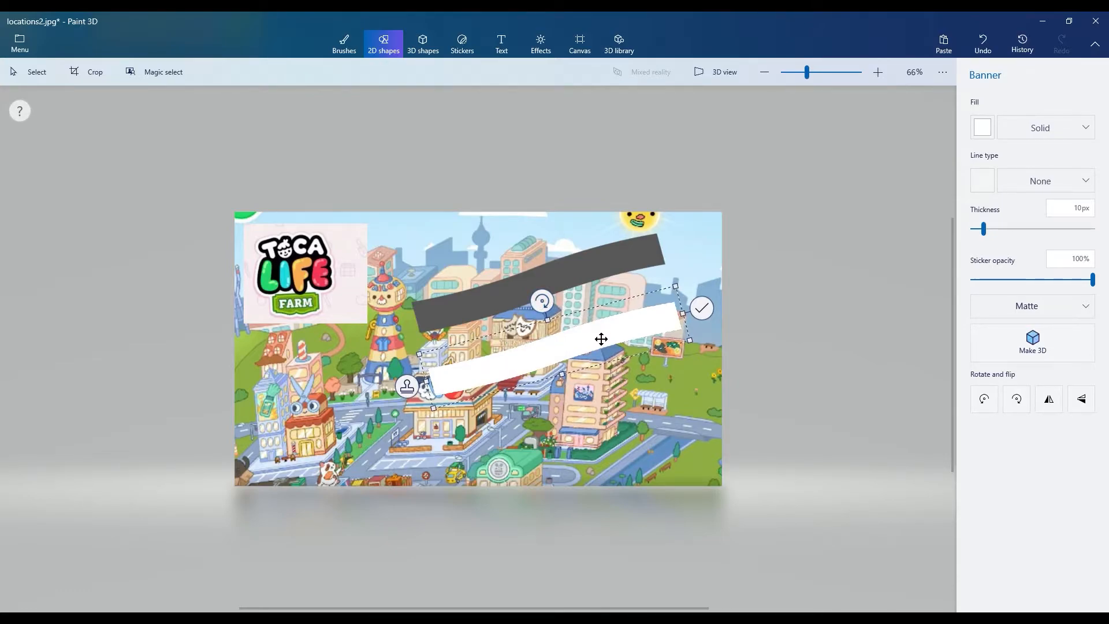
{"action": "left_click_drag", "start_coordinate": [601, 340], "coordinate": [590, 269]}
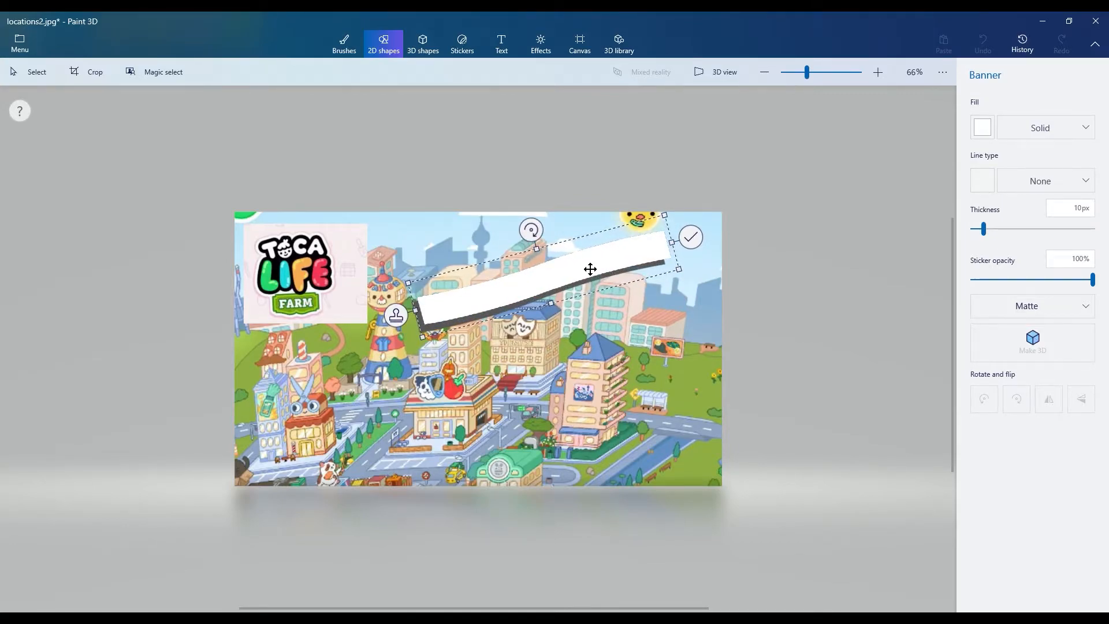
{"action": "left_click_drag", "start_coordinate": [591, 269], "coordinate": [590, 268]}
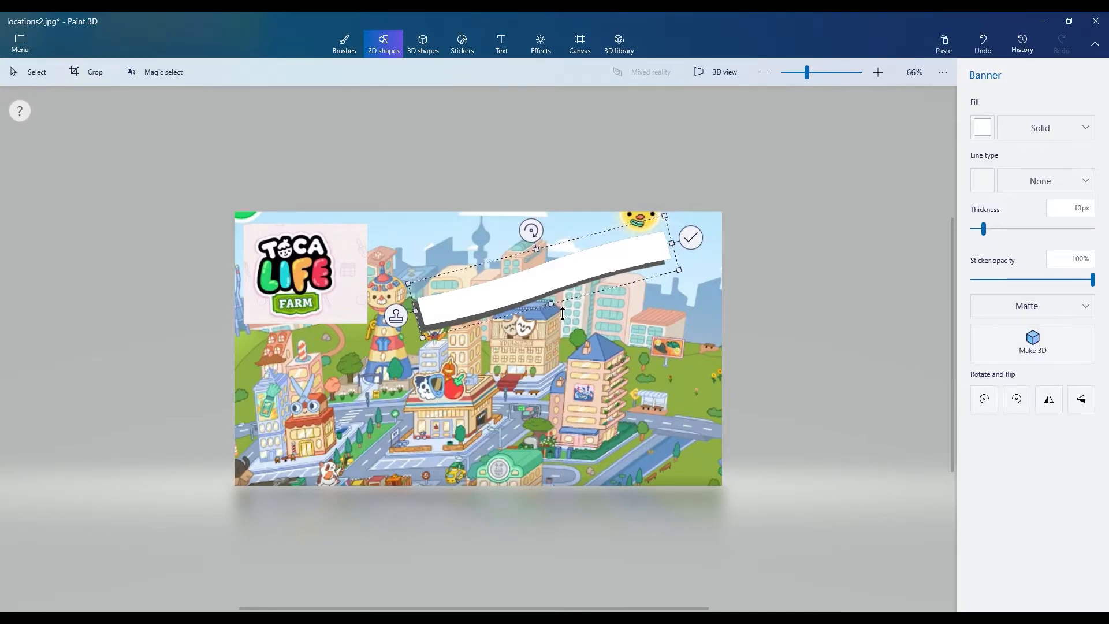
{"action": "left_click_drag", "start_coordinate": [562, 313], "coordinate": [553, 306]}
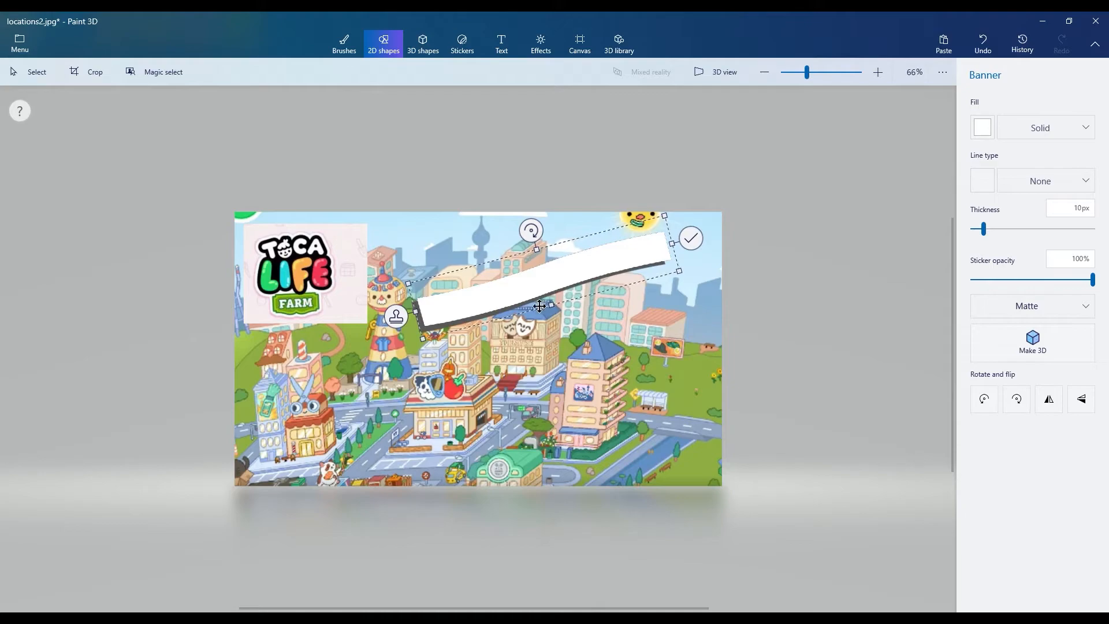
{"action": "left_click_drag", "start_coordinate": [426, 319], "coordinate": [421, 322]}
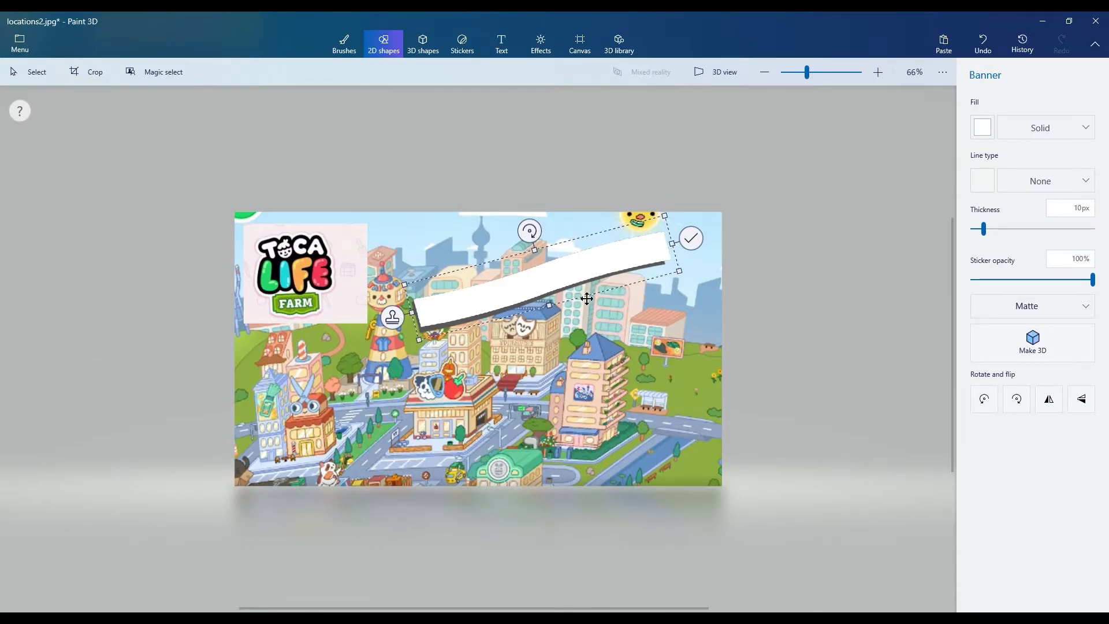
{"action": "left_click", "coordinate": [692, 241]}
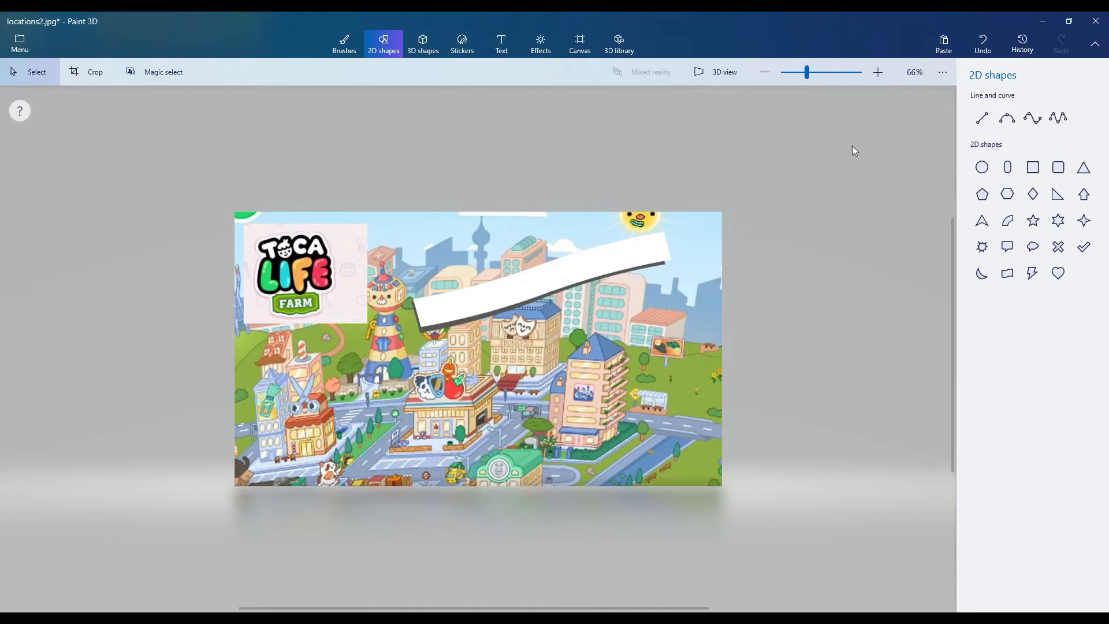
Add the 2D text "All new locations for you" near the white banner and widen its box to fit one line
{"action": "left_click", "coordinate": [504, 46]}
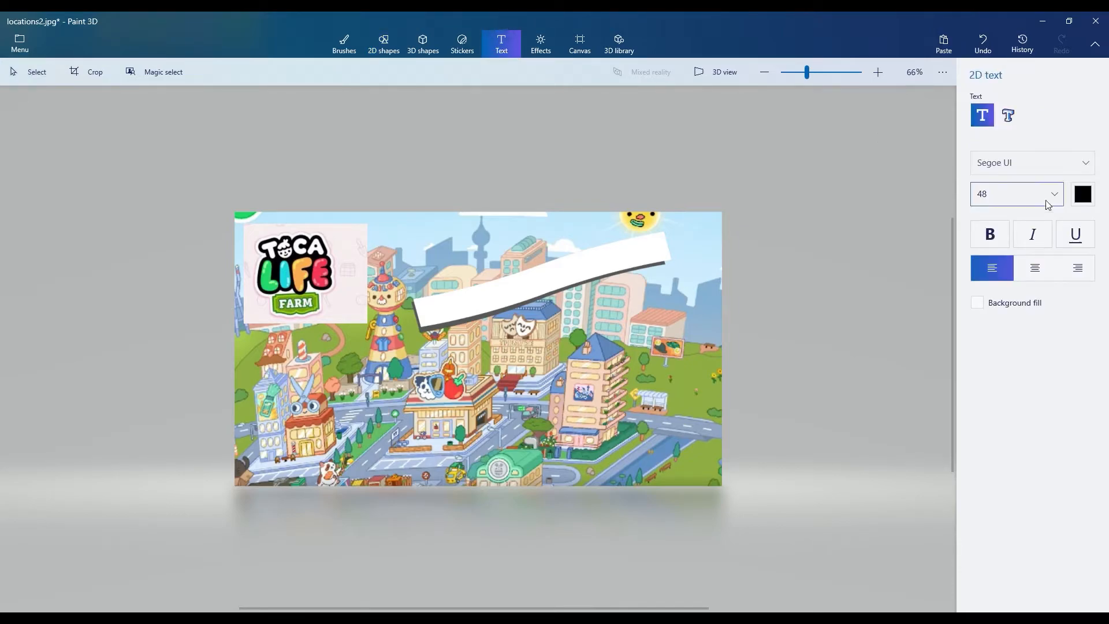
{"action": "left_click", "coordinate": [1087, 164]}
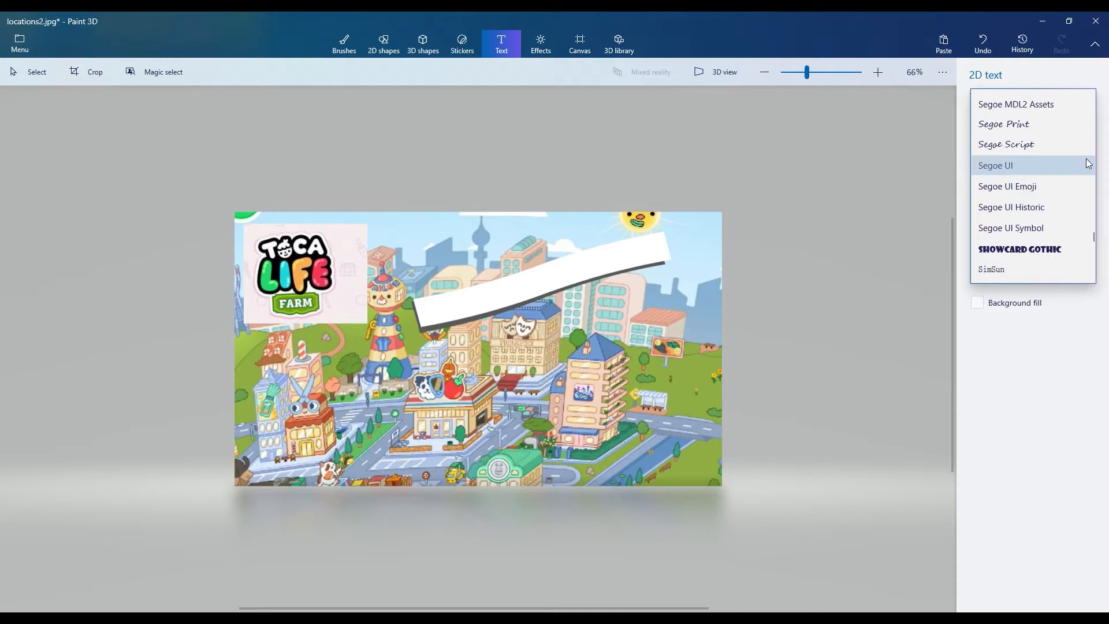
{"action": "left_click", "coordinate": [935, 178]}
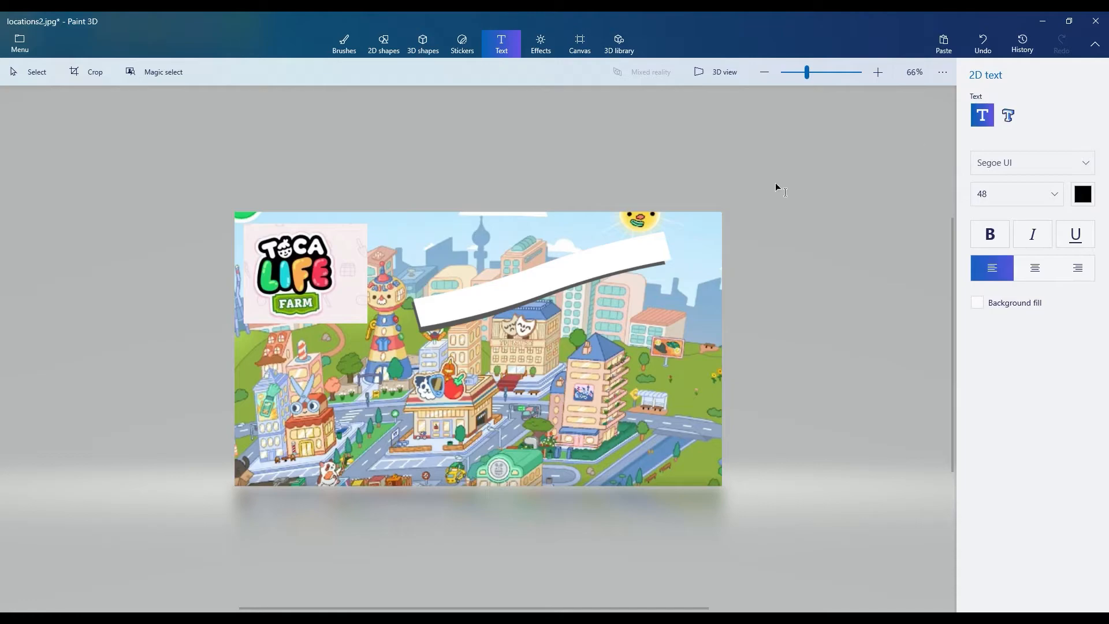
{"action": "left_click", "coordinate": [413, 297]}
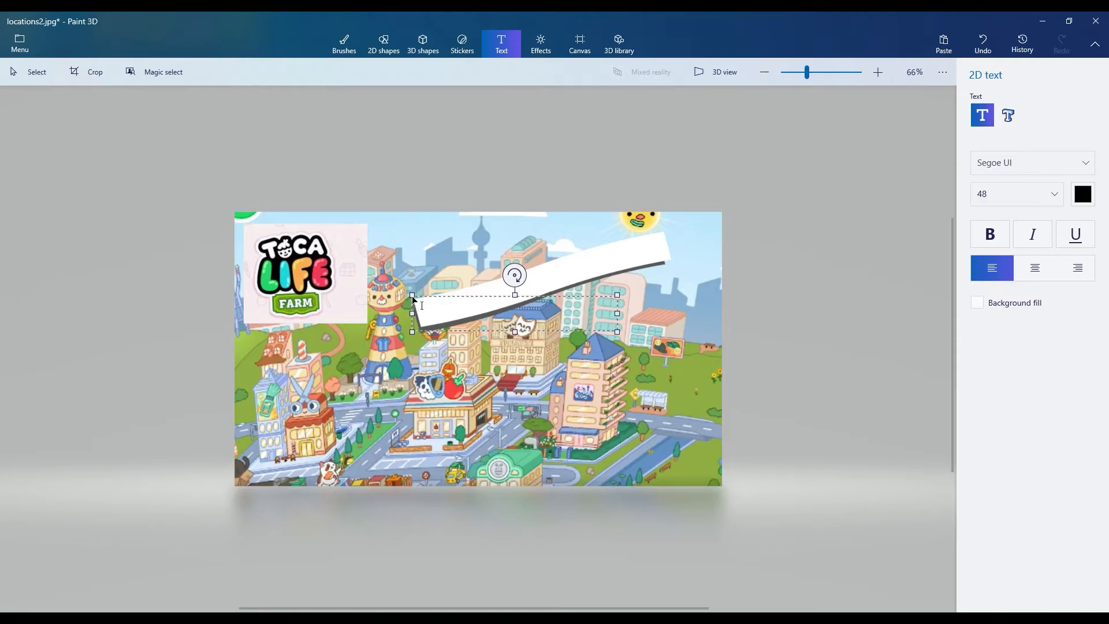
{"action": "type", "text": "All new locations"}
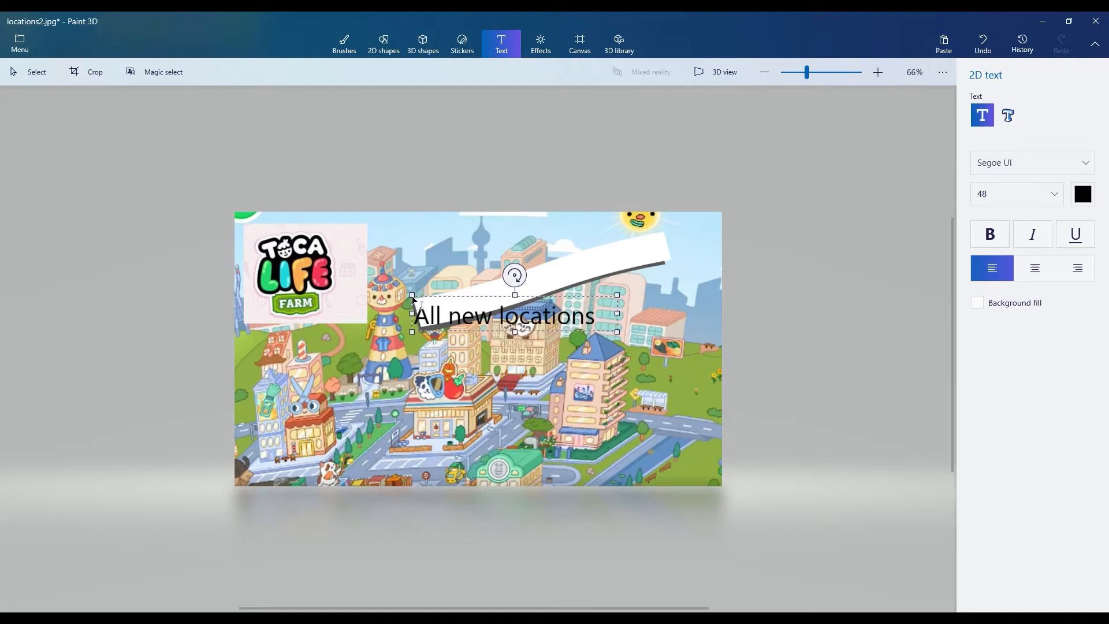
{"action": "type", "text": "o"}
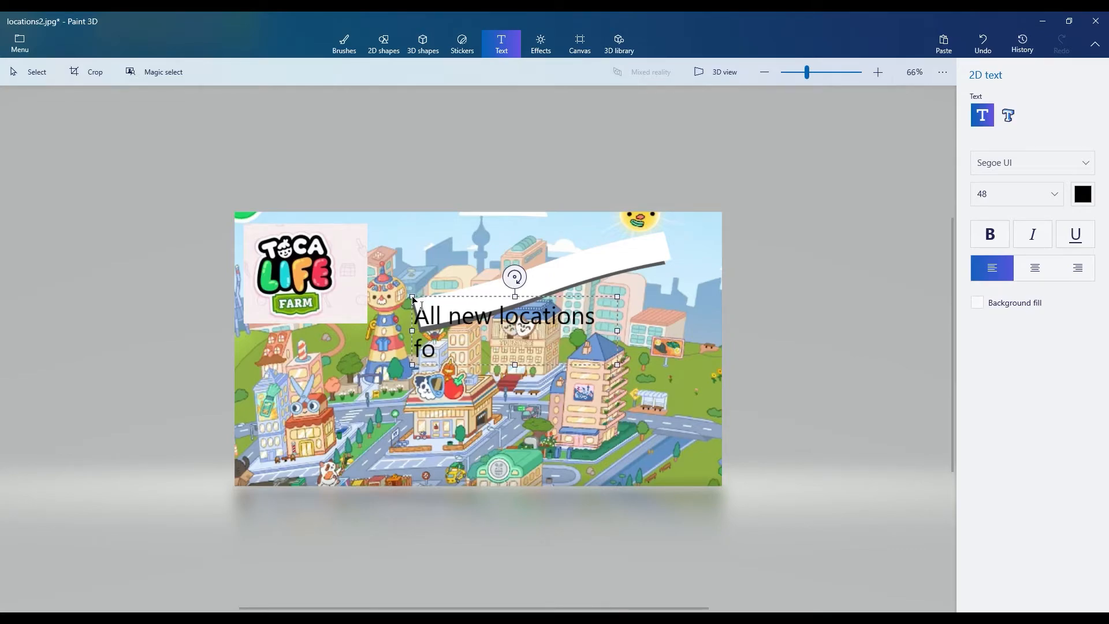
{"action": "type", "text": "r you"}
{"action": "left_click_drag", "start_coordinate": [626, 341], "coordinate": [701, 337]}
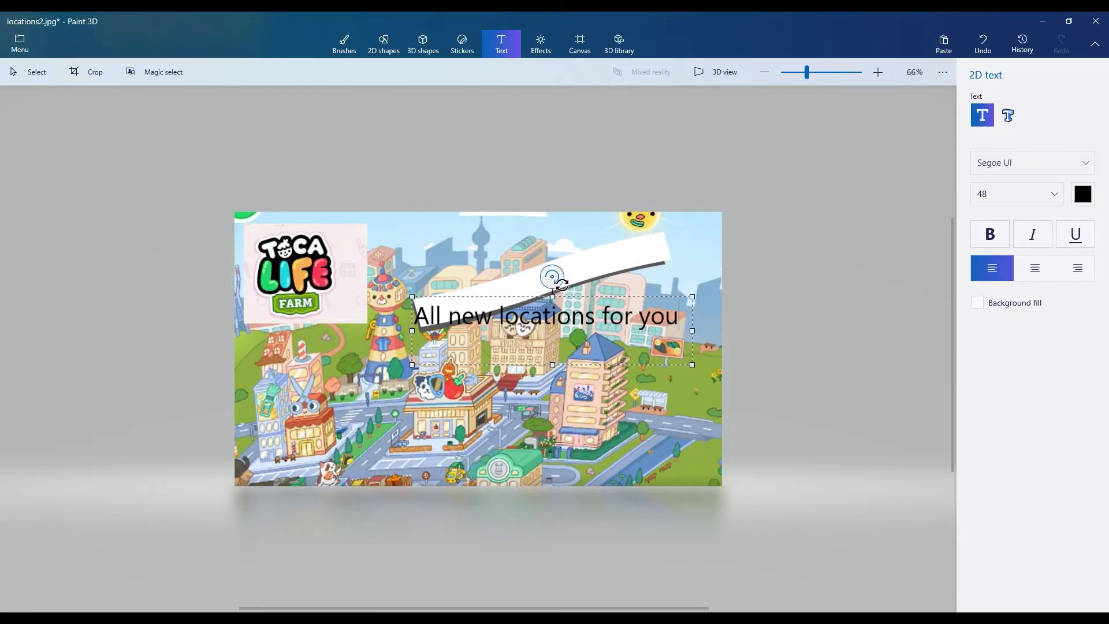
Rotate the text to match the banner's slope and move it onto the white banner
{"action": "left_click_drag", "start_coordinate": [562, 285], "coordinate": [549, 285]}
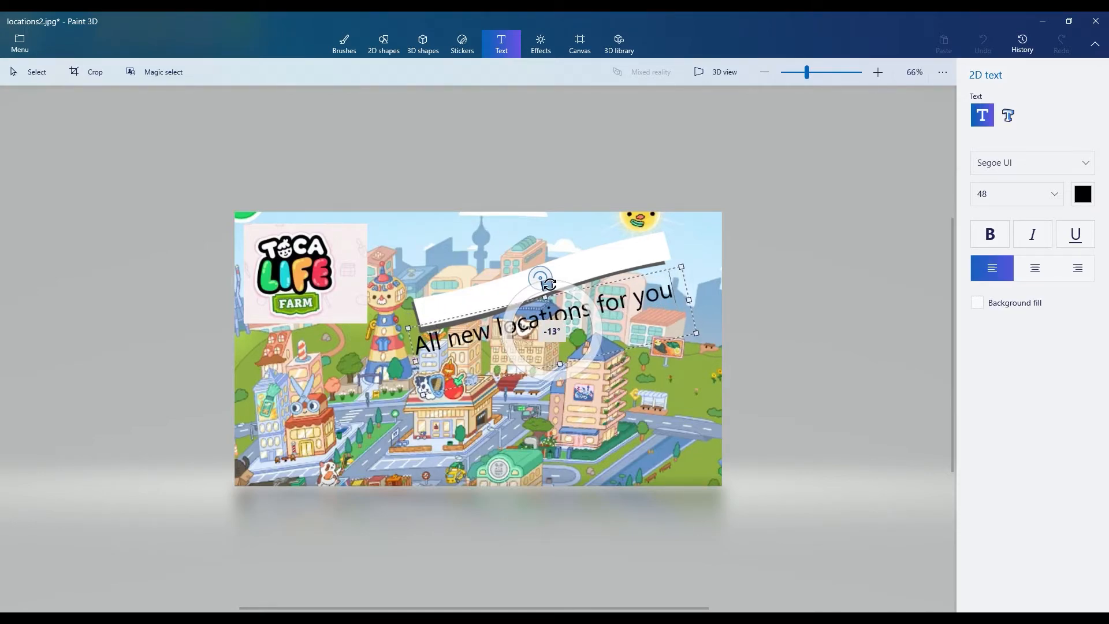
{"action": "left_click_drag", "start_coordinate": [549, 284], "coordinate": [588, 255]}
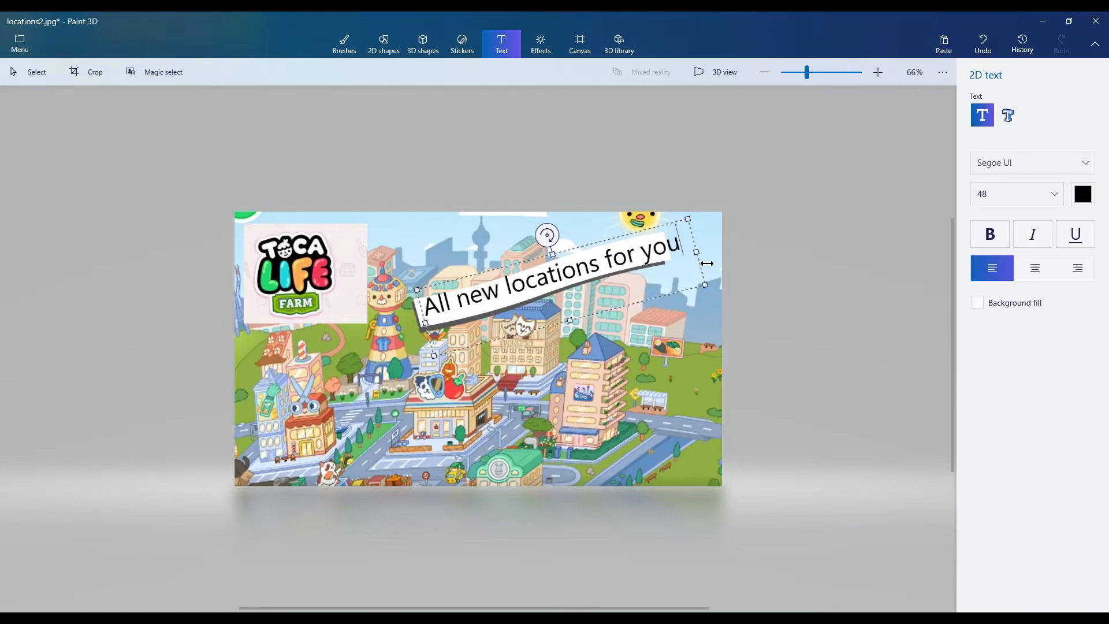
{"action": "left_click", "coordinate": [638, 246]}
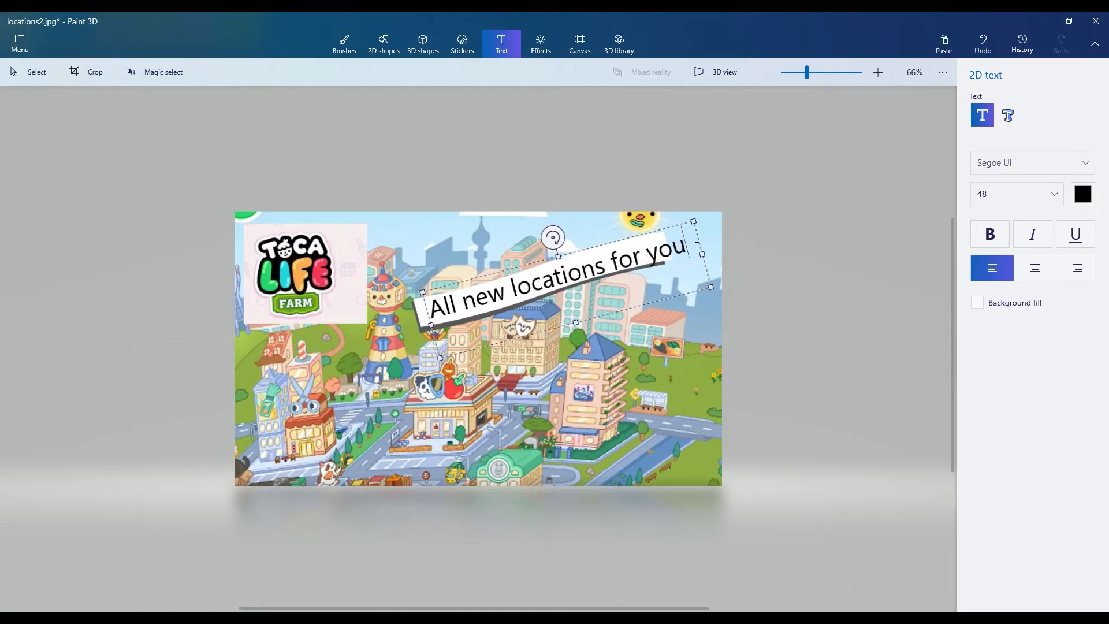
Shorten the tilted caption to "All new locations for", shift it slightly to fit the white banner and finish the text
{"action": "key", "text": "BackSpace"}
{"action": "key", "text": "BackSpace"}
{"action": "key", "text": "BackSpace"}
{"action": "left_click_drag", "start_coordinate": [637, 249], "coordinate": [643, 244]}
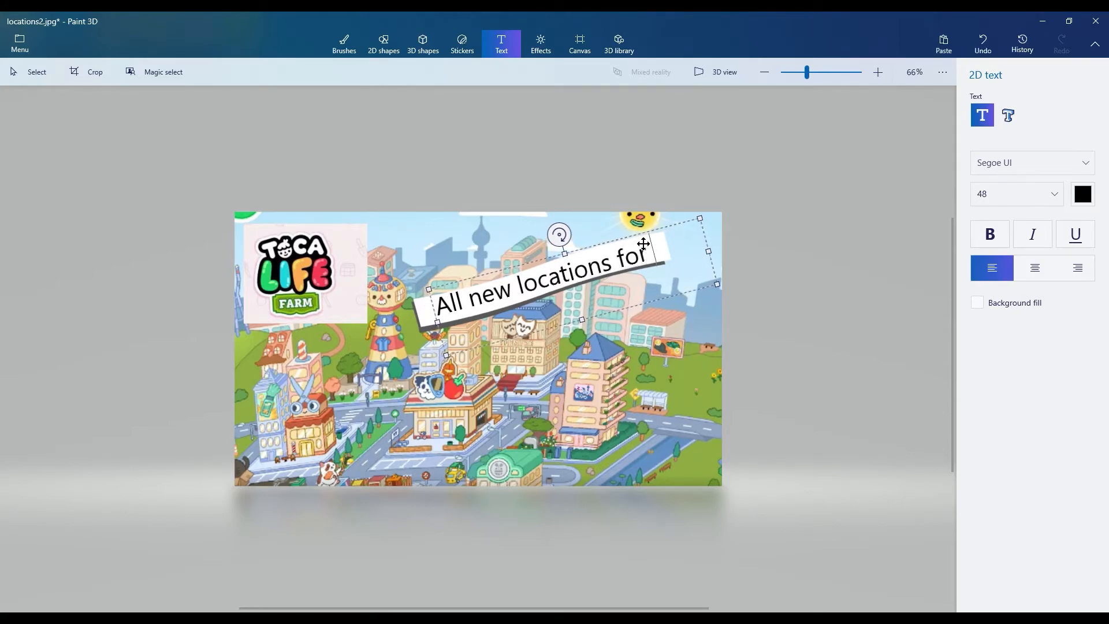
{"action": "left_click", "coordinate": [707, 312]}
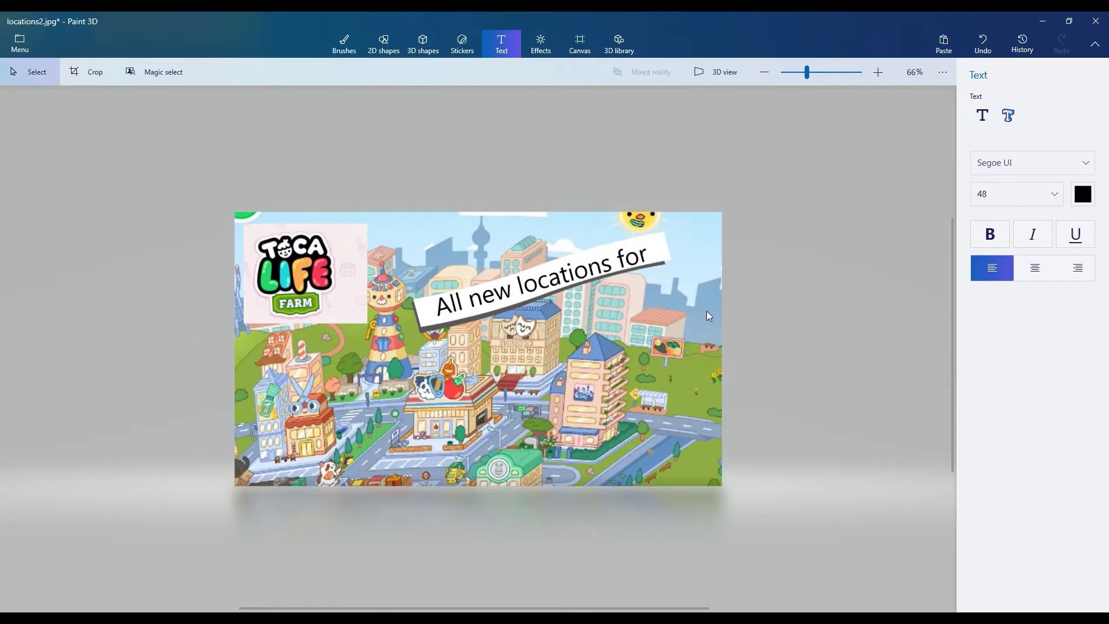
Draw a long, thin horizontal white rectangle with no outline just below the tilted banner and place it
{"action": "left_click", "coordinate": [373, 52]}
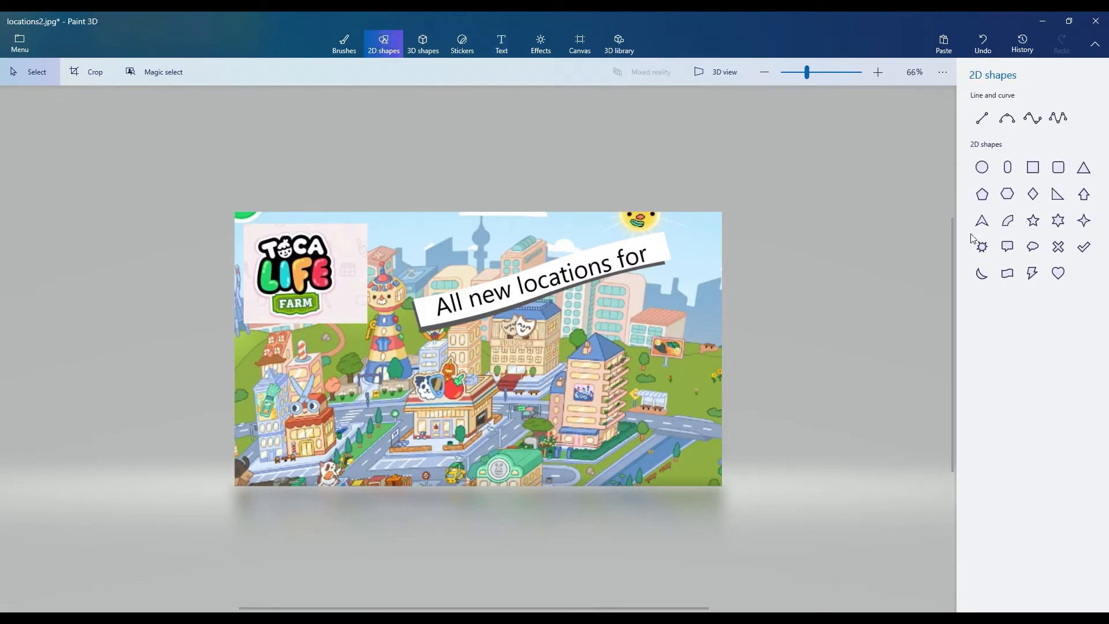
{"action": "left_click", "coordinate": [1035, 168]}
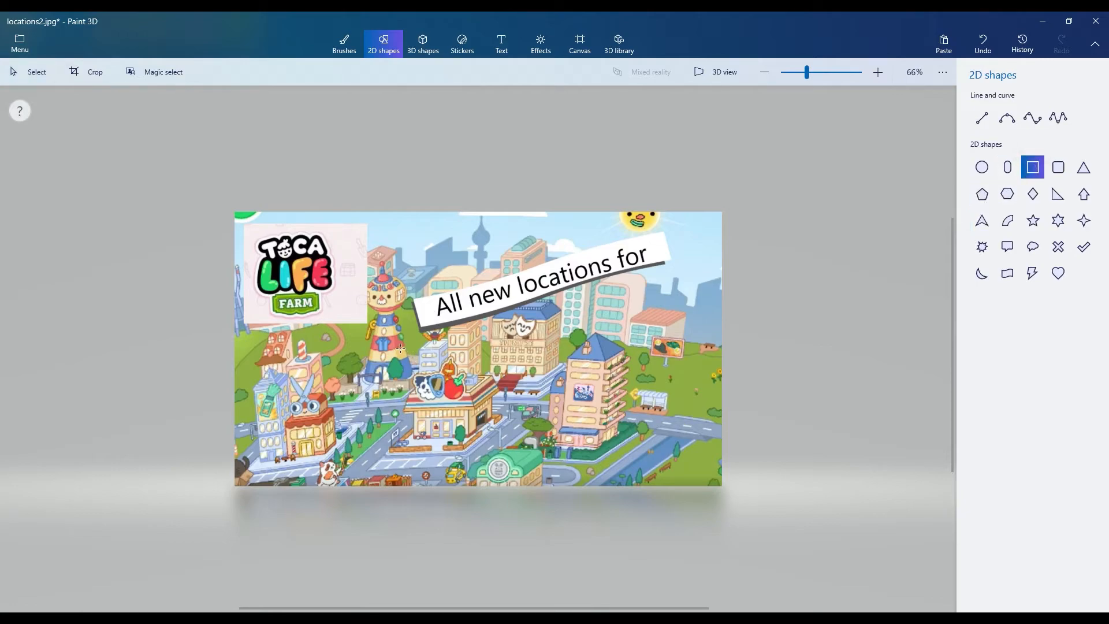
{"action": "scroll", "coordinate": [392, 346], "scroll_direction": "up", "scroll_amount": 1}
{"action": "scroll", "coordinate": [392, 347], "scroll_direction": "down", "scroll_amount": 3}
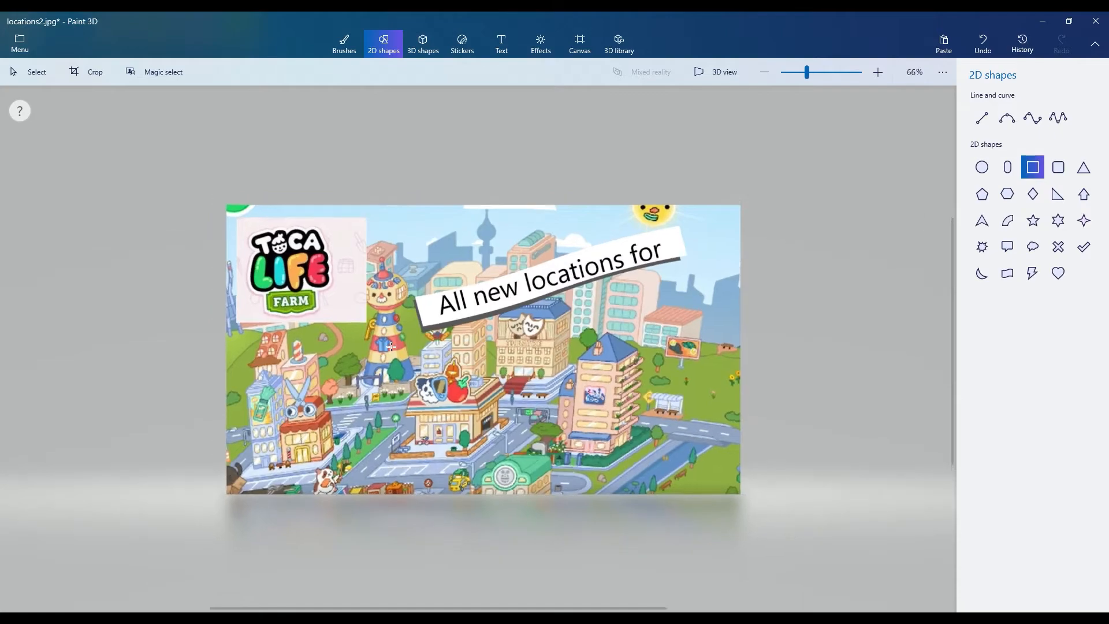
{"action": "scroll", "coordinate": [393, 347], "scroll_direction": "up", "scroll_amount": 4}
{"action": "mouse_move", "coordinate": [387, 334]}
{"action": "left_mouse_down"}
{"action": "mouse_move", "coordinate": [547, 366]}
{"action": "mouse_move", "coordinate": [763, 376]}
{"action": "left_mouse_up"}
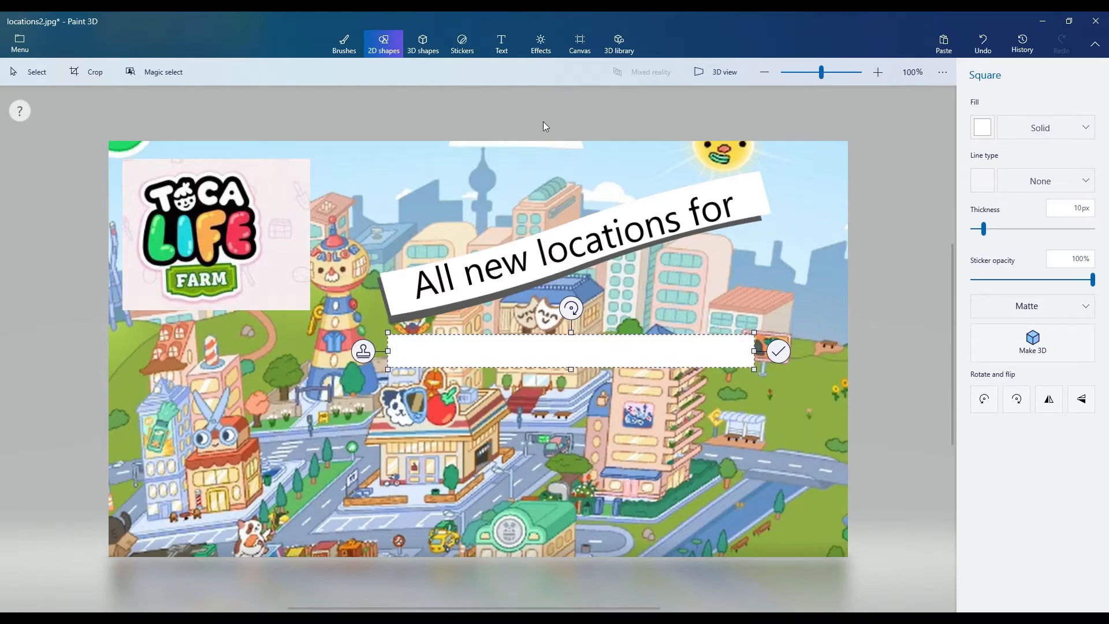
{"action": "left_click", "coordinate": [781, 351]}
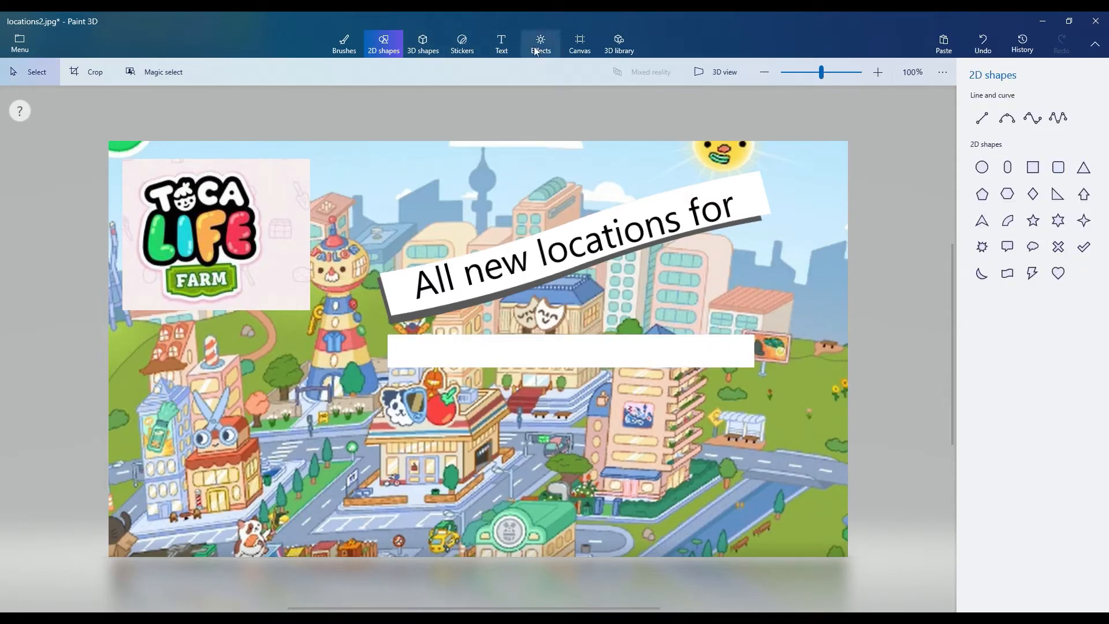
Add the 2D text "you to create, play with" at the white rectangle and widen its box to fit one line
{"action": "left_click", "coordinate": [500, 43]}
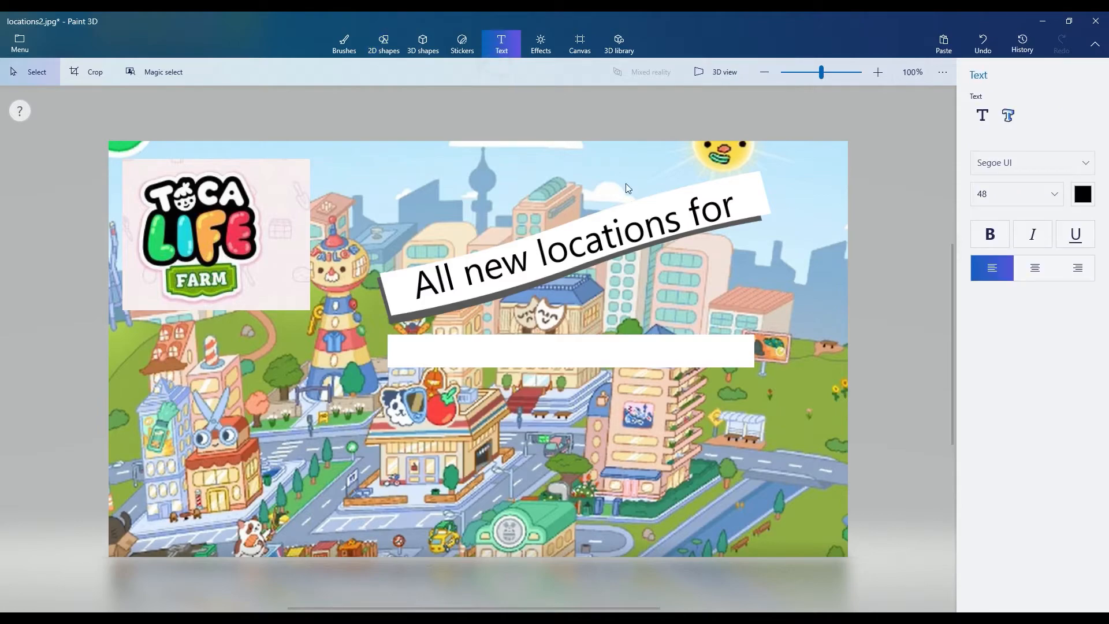
{"action": "left_click", "coordinate": [990, 113]}
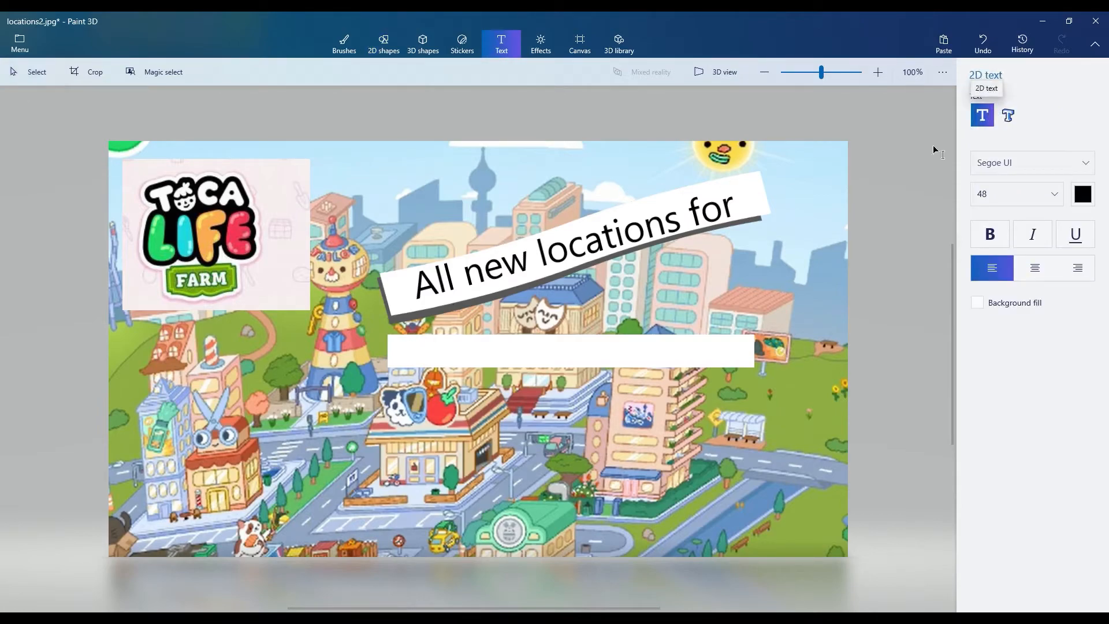
{"action": "left_click", "coordinate": [391, 342]}
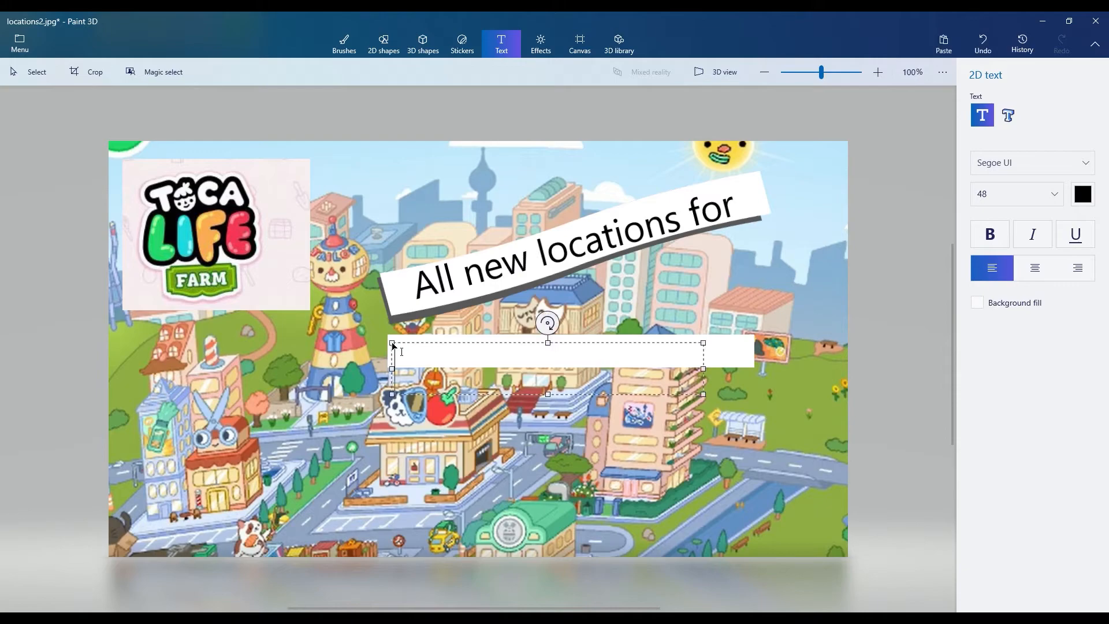
{"action": "type", "text": "you"}
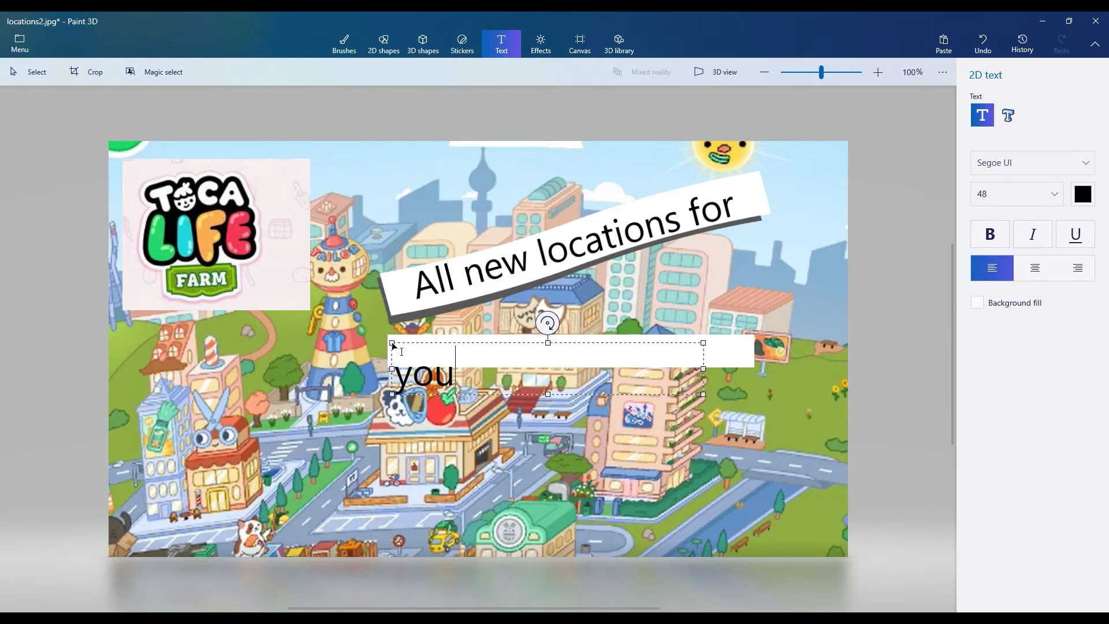
{"action": "type", "text": " to cr"}
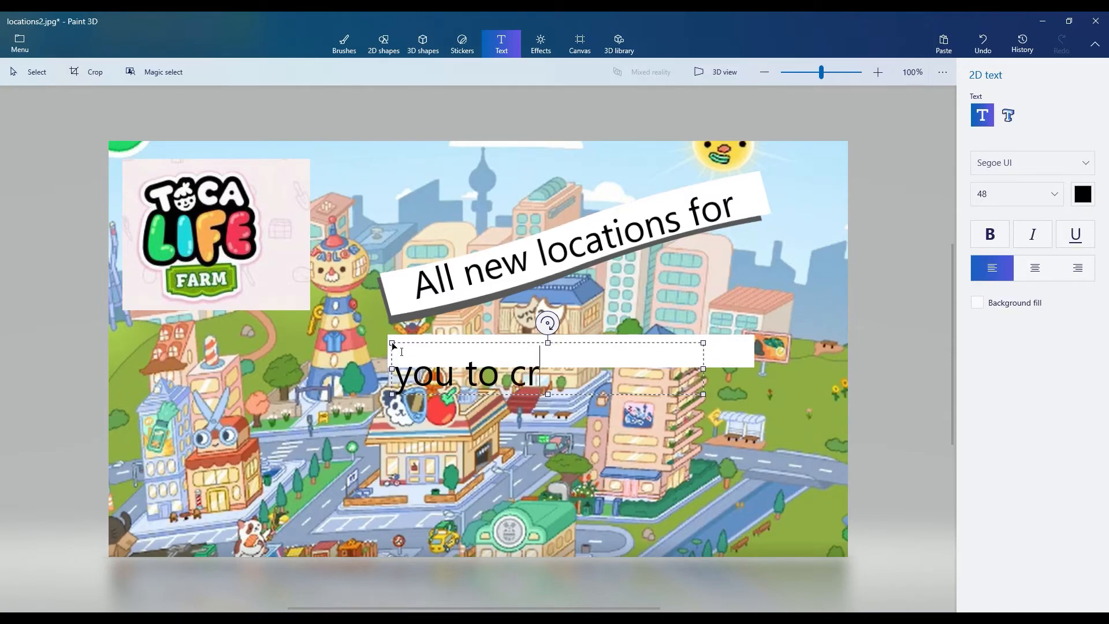
{"action": "type", "text": "eate"}
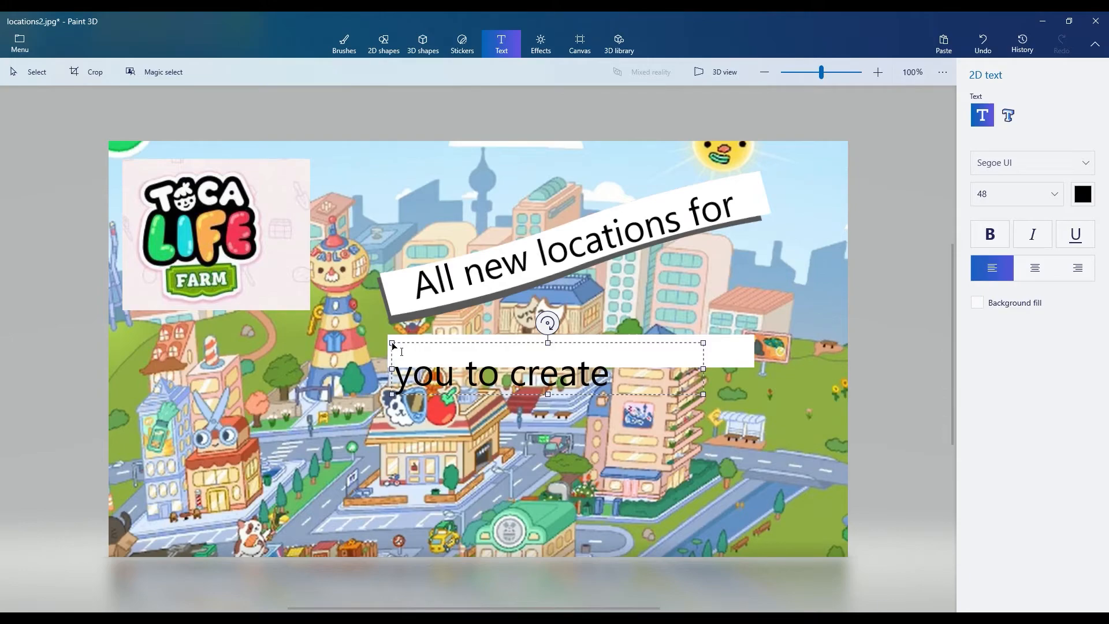
{"action": "type", "text": ", play"}
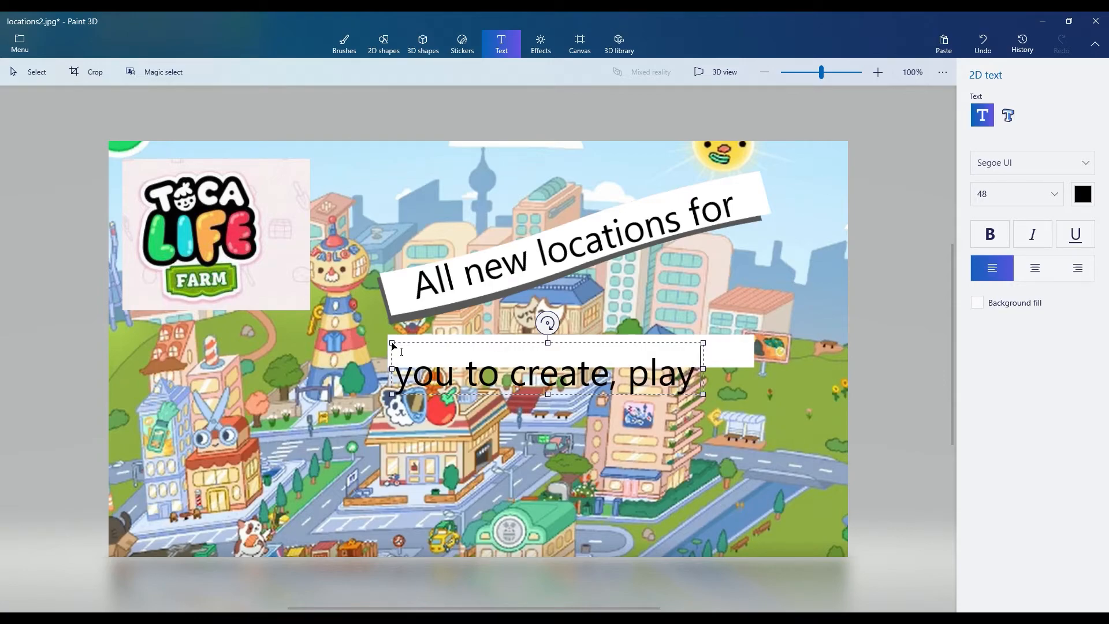
{"action": "type", "text": " with"}
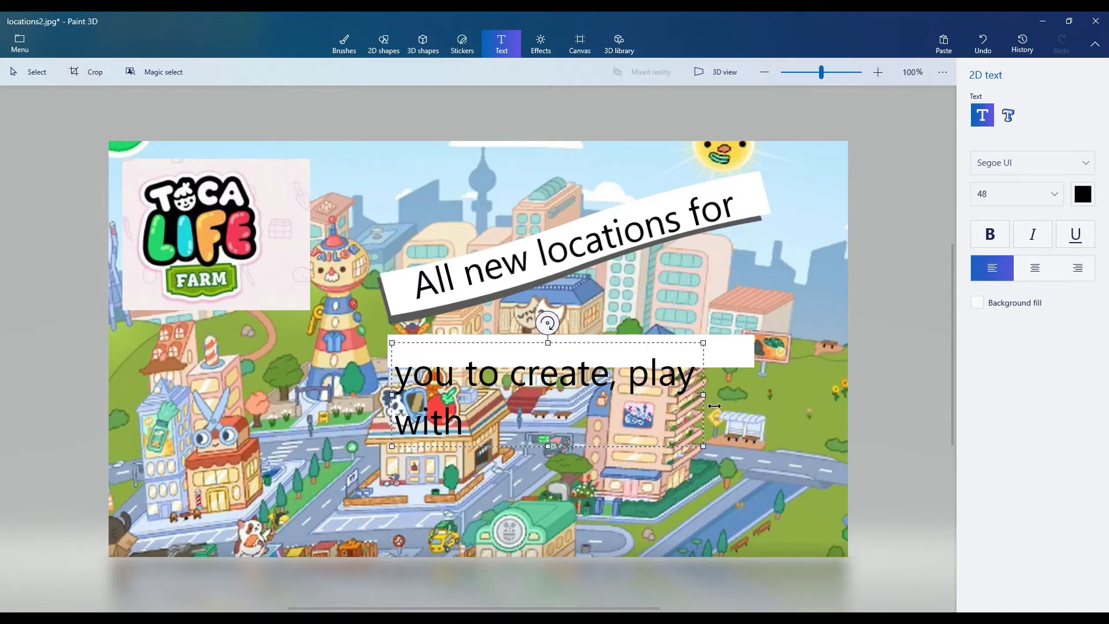
{"action": "left_click_drag", "start_coordinate": [715, 406], "coordinate": [790, 390]}
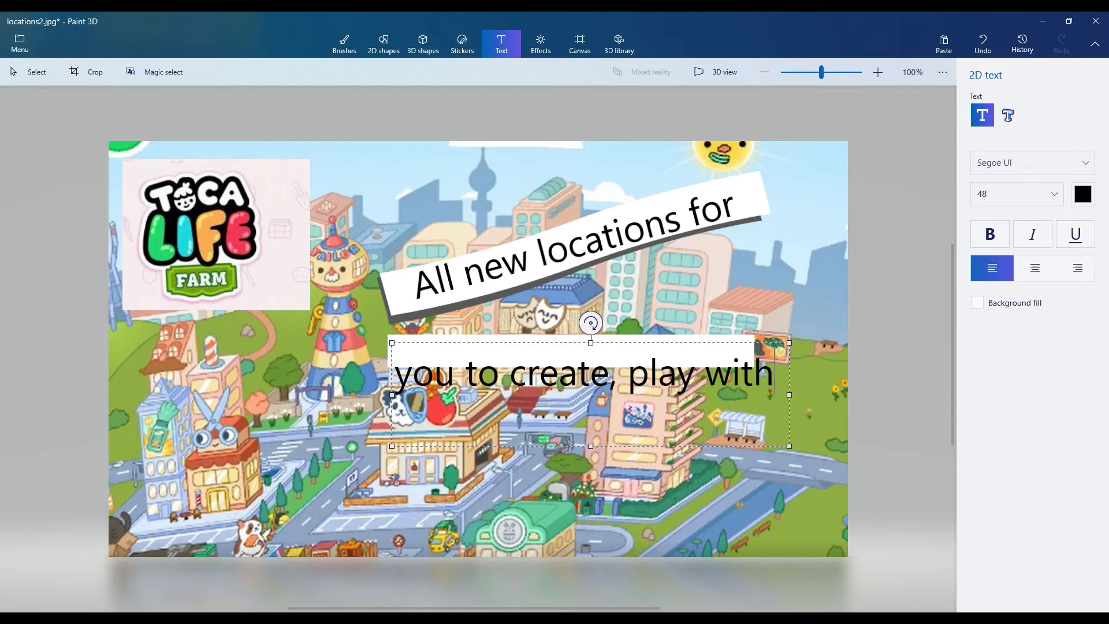
Move the "you to create, play with" text up onto the white rectangle, center it and finish the text
{"action": "left_click_drag", "start_coordinate": [632, 347], "coordinate": [627, 324]}
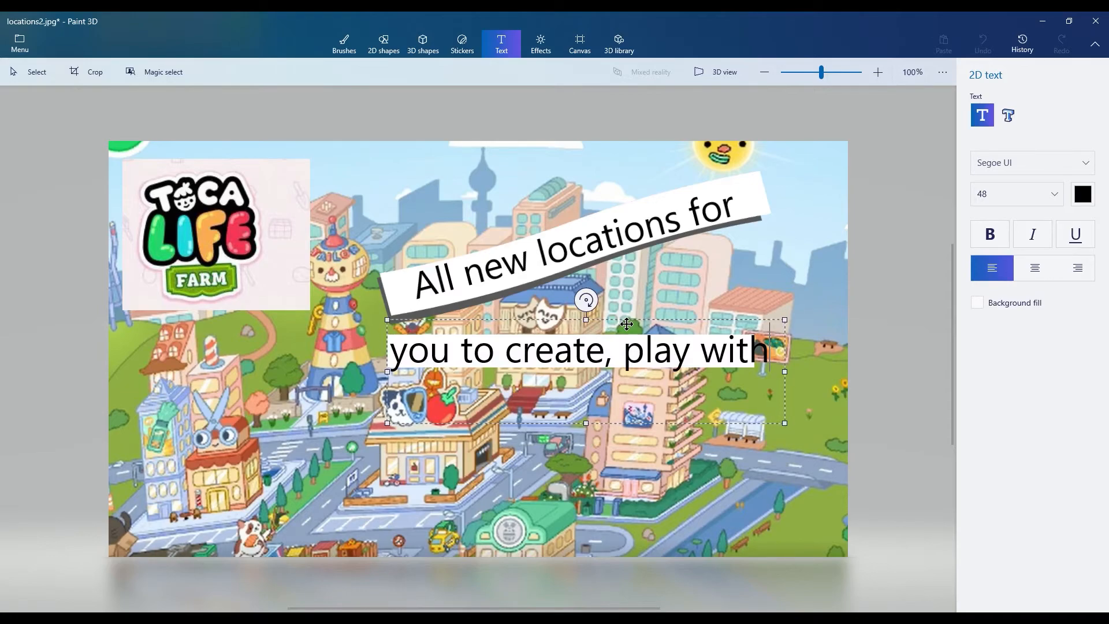
{"action": "left_click_drag", "start_coordinate": [627, 324], "coordinate": [618, 322]}
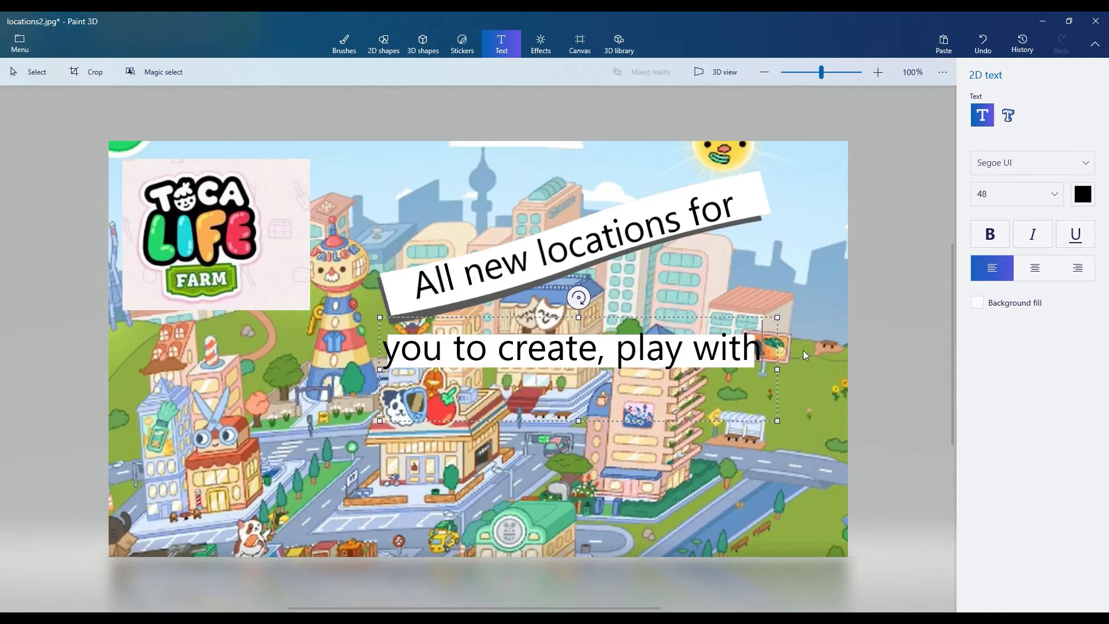
{"action": "left_click", "coordinate": [790, 300]}
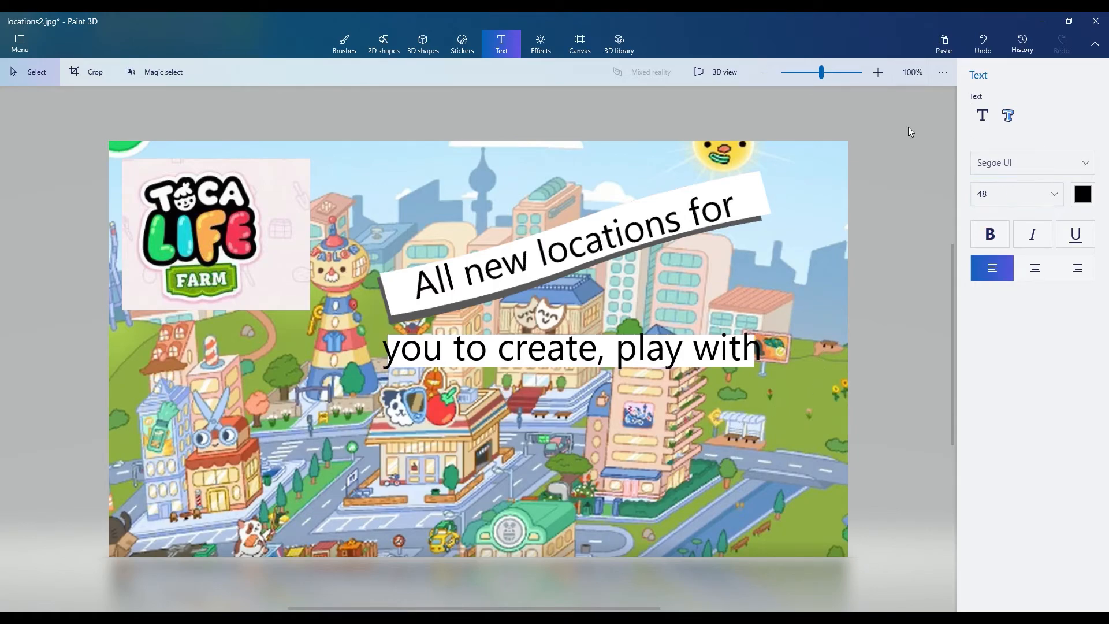
Draw a shorter white banner shape below the second caption, tilt it down toward the right and place it
{"action": "left_click", "coordinate": [386, 45]}
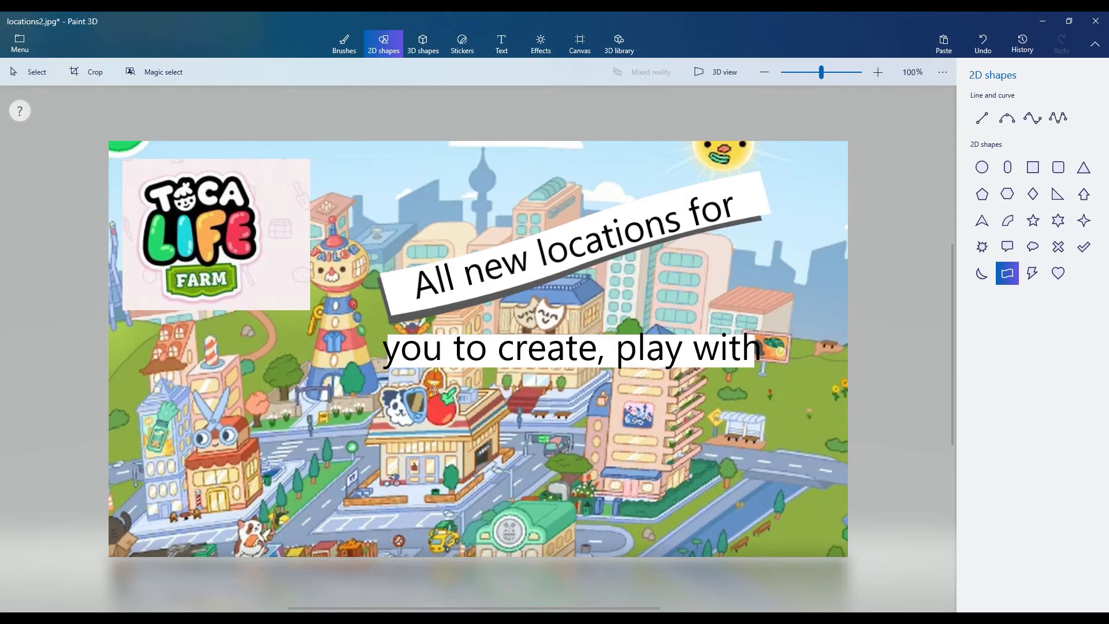
{"action": "left_click_drag", "start_coordinate": [425, 381], "coordinate": [693, 459]}
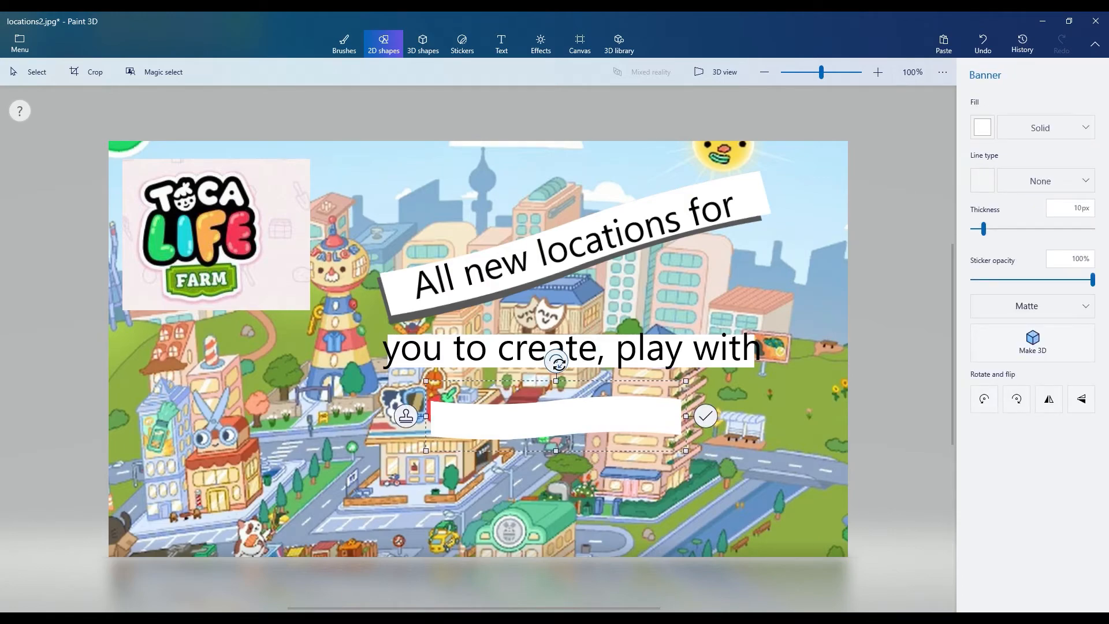
{"action": "left_click_drag", "start_coordinate": [564, 364], "coordinate": [579, 368]}
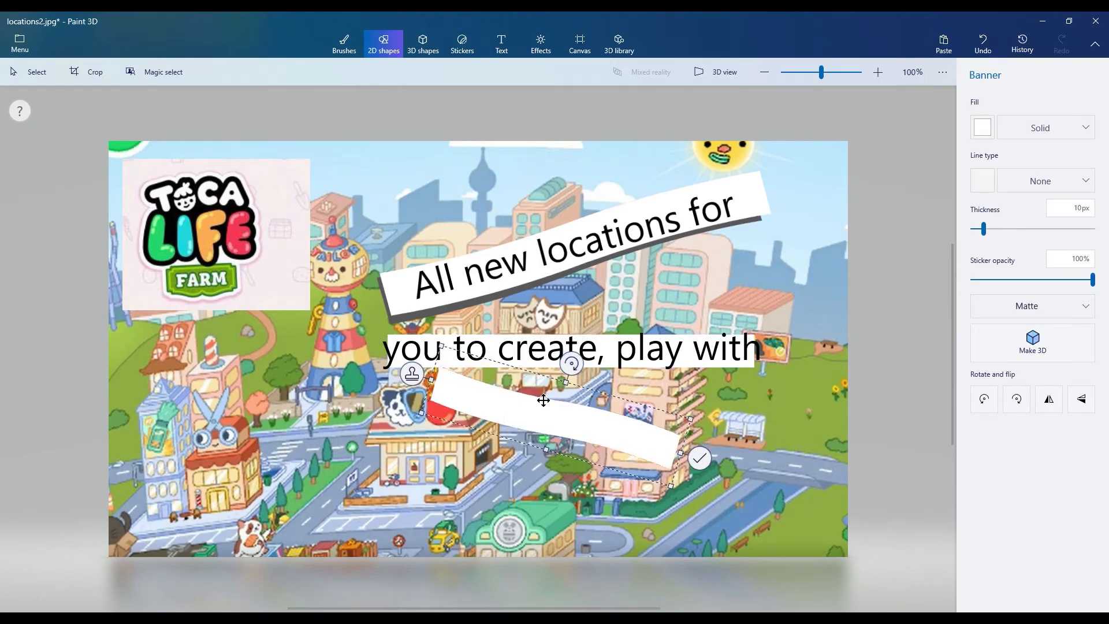
{"action": "left_click_drag", "start_coordinate": [513, 414], "coordinate": [509, 423]}
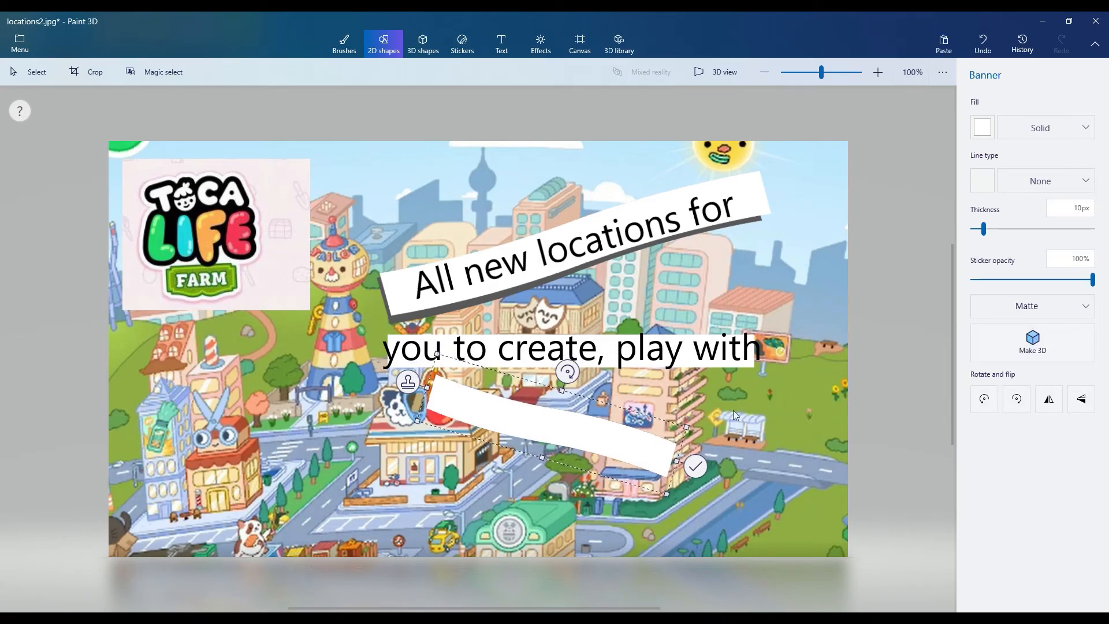
{"action": "left_click", "coordinate": [695, 468]}
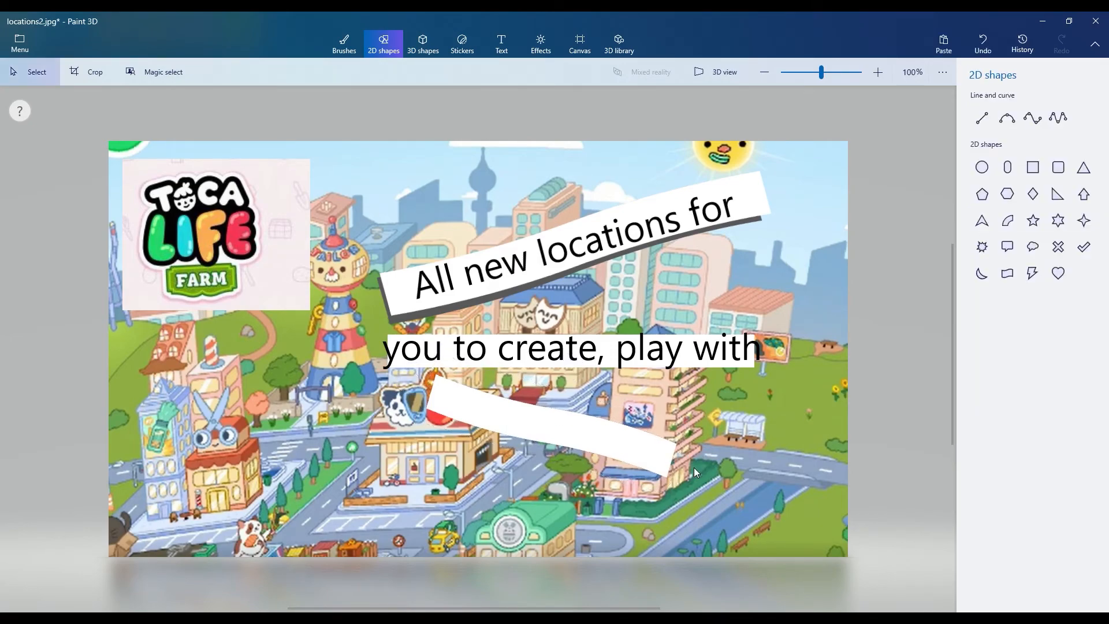
Add the 2D text "and explore" at the left end of the lowest white banner
{"action": "left_click", "coordinate": [503, 46]}
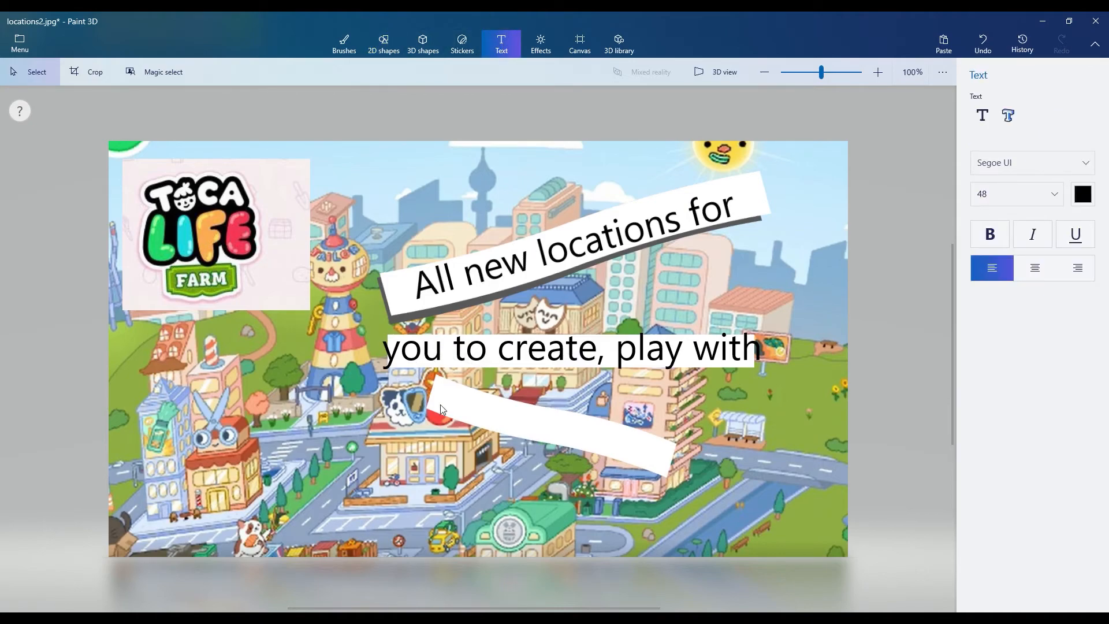
{"action": "left_click", "coordinate": [984, 116]}
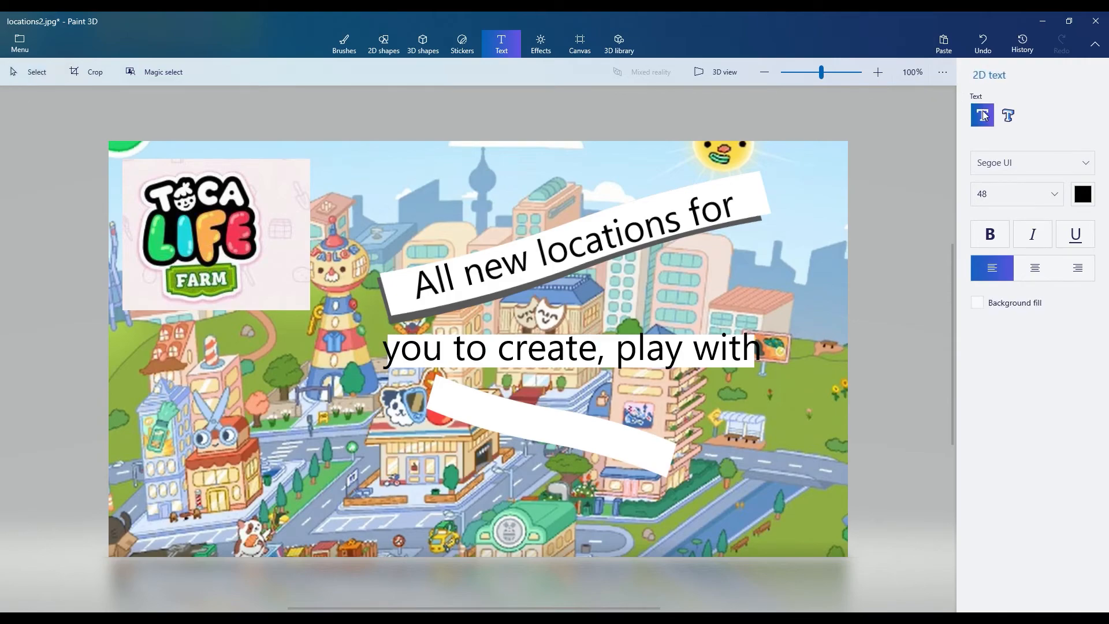
{"action": "left_click", "coordinate": [428, 390]}
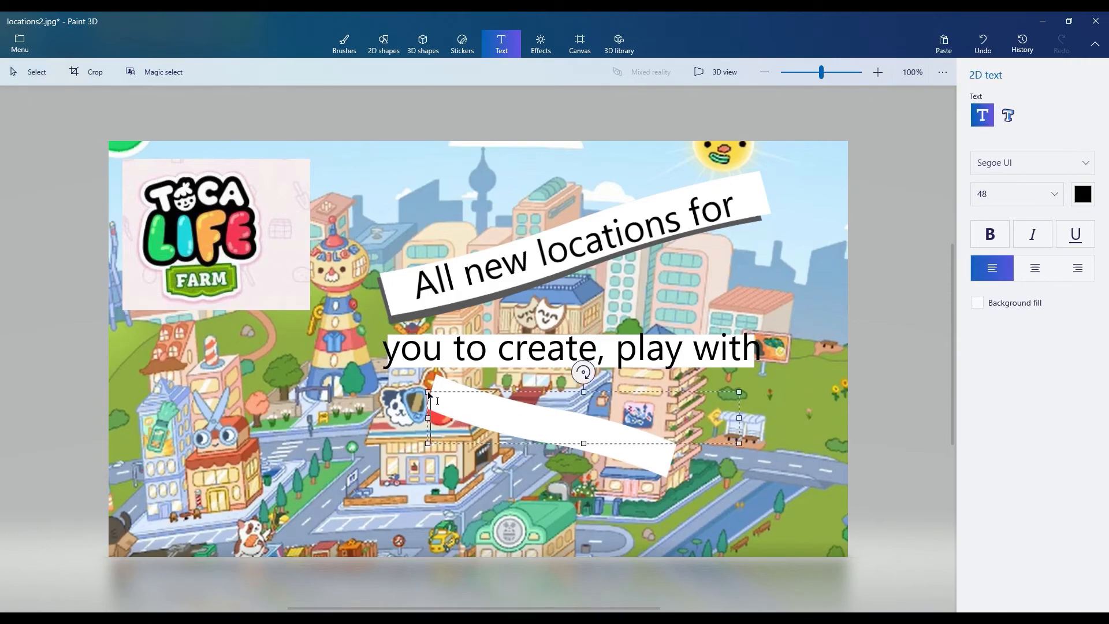
{"action": "type", "text": "and "}
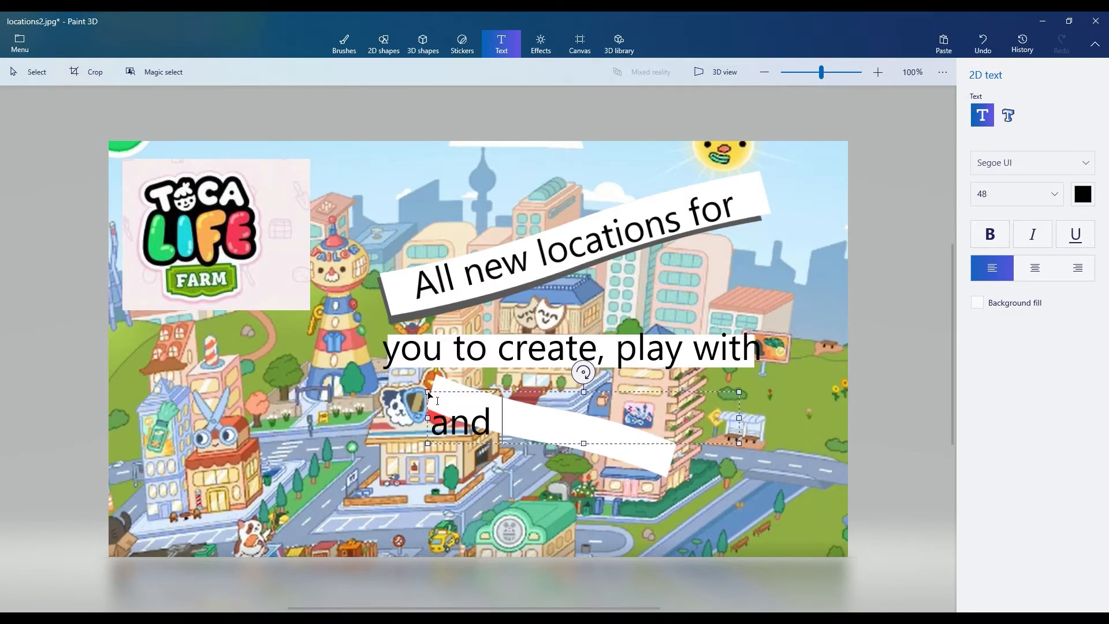
{"action": "type", "text": "explore"}
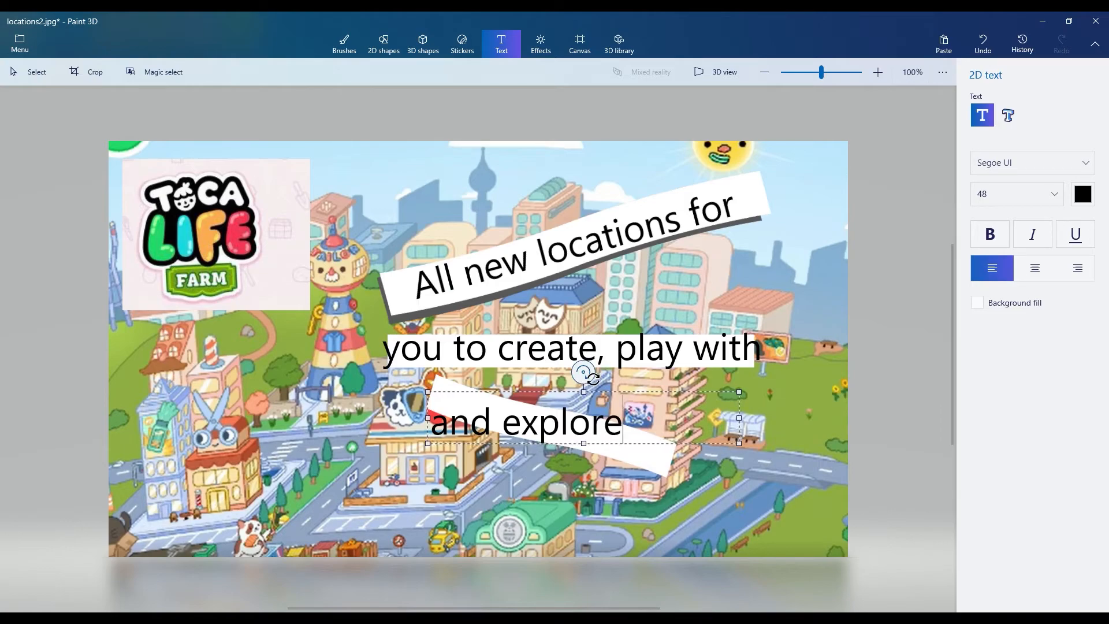
Rotate the "and explore" text to match the lowest banner's slope and move it onto that banner
{"action": "left_click_drag", "start_coordinate": [589, 375], "coordinate": [595, 391]}
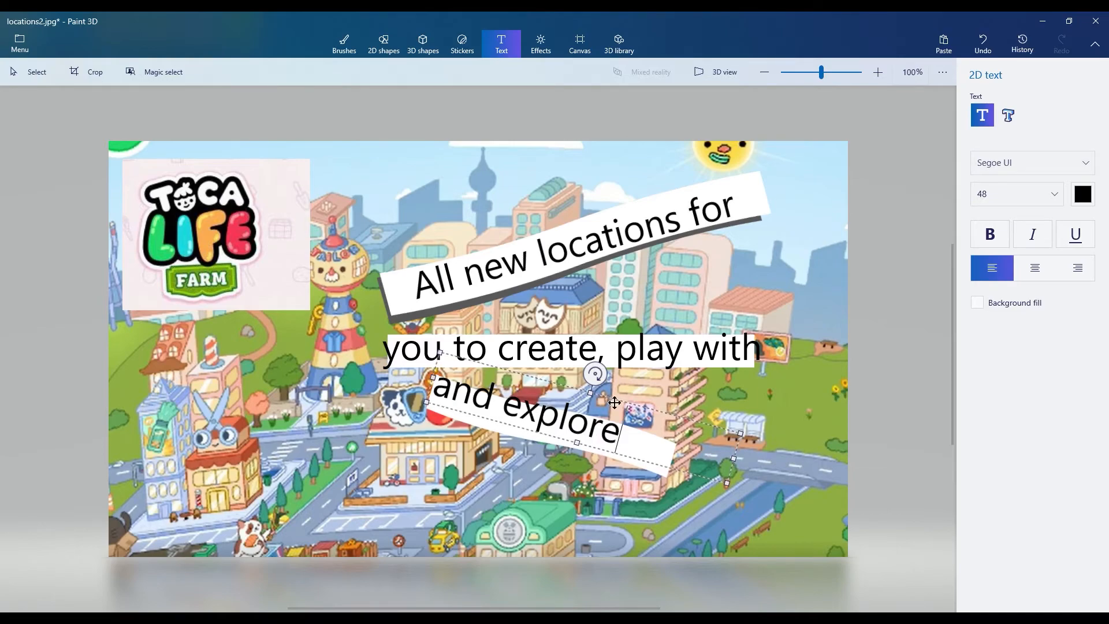
{"action": "left_click_drag", "start_coordinate": [619, 409], "coordinate": [638, 422]}
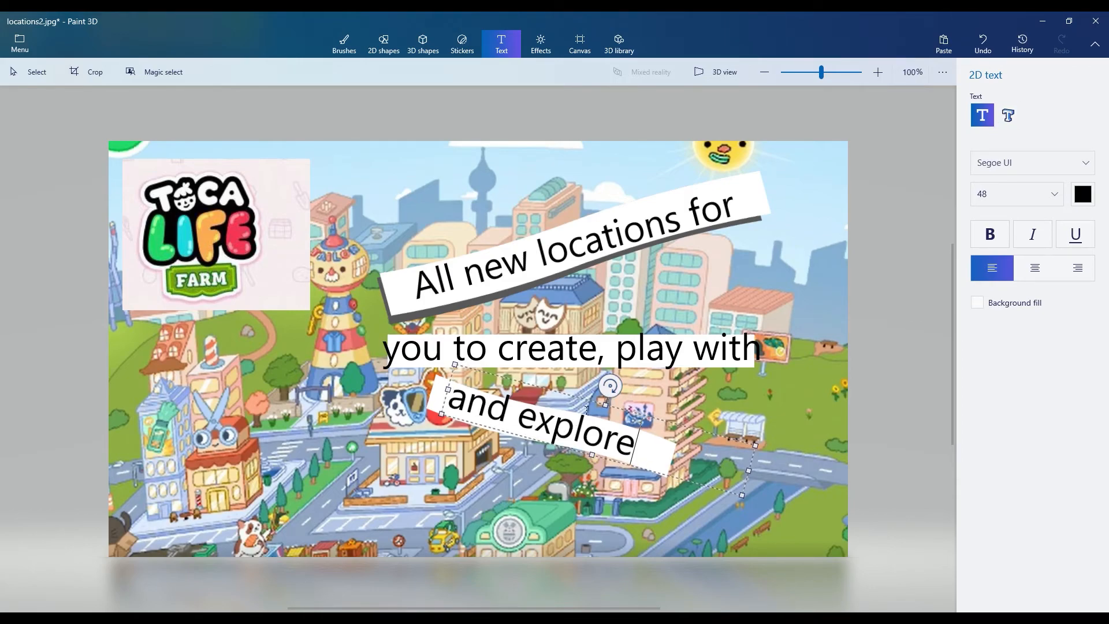
{"action": "left_click_drag", "start_coordinate": [603, 411], "coordinate": [603, 415]}
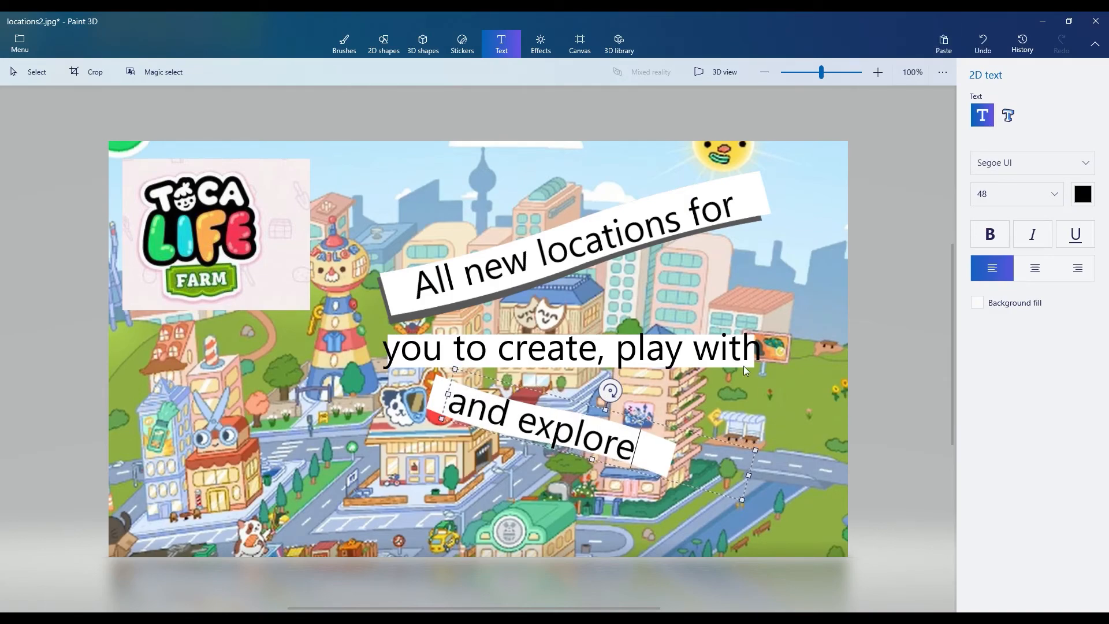
Select the whole "and explore" text, recolor it dark red and finish the text
{"action": "left_click", "coordinate": [1090, 198]}
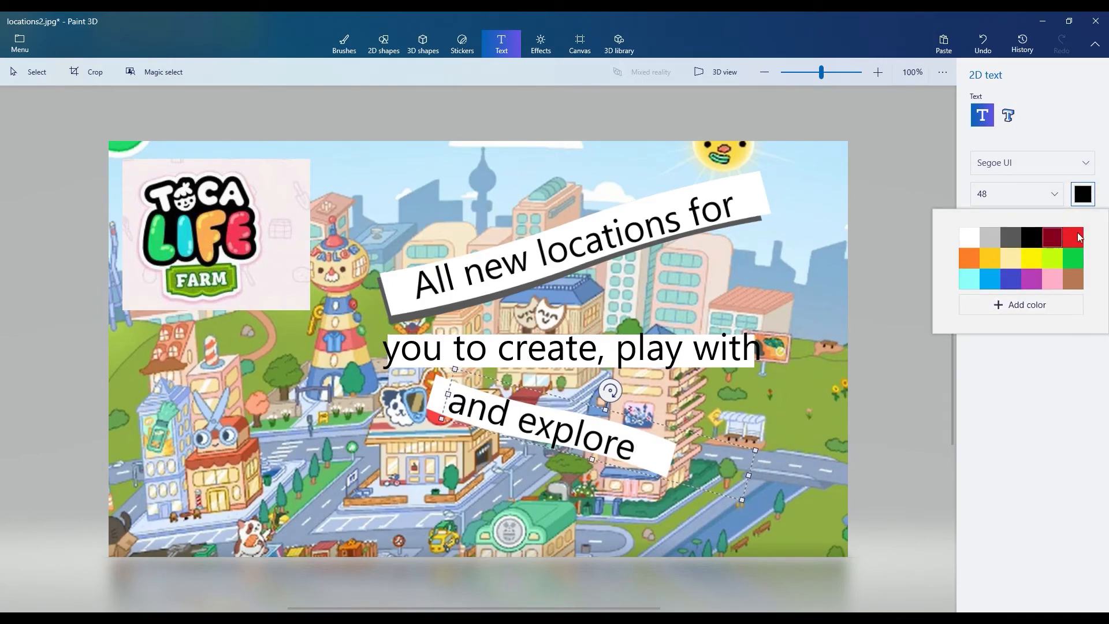
{"action": "left_click", "coordinate": [1052, 238]}
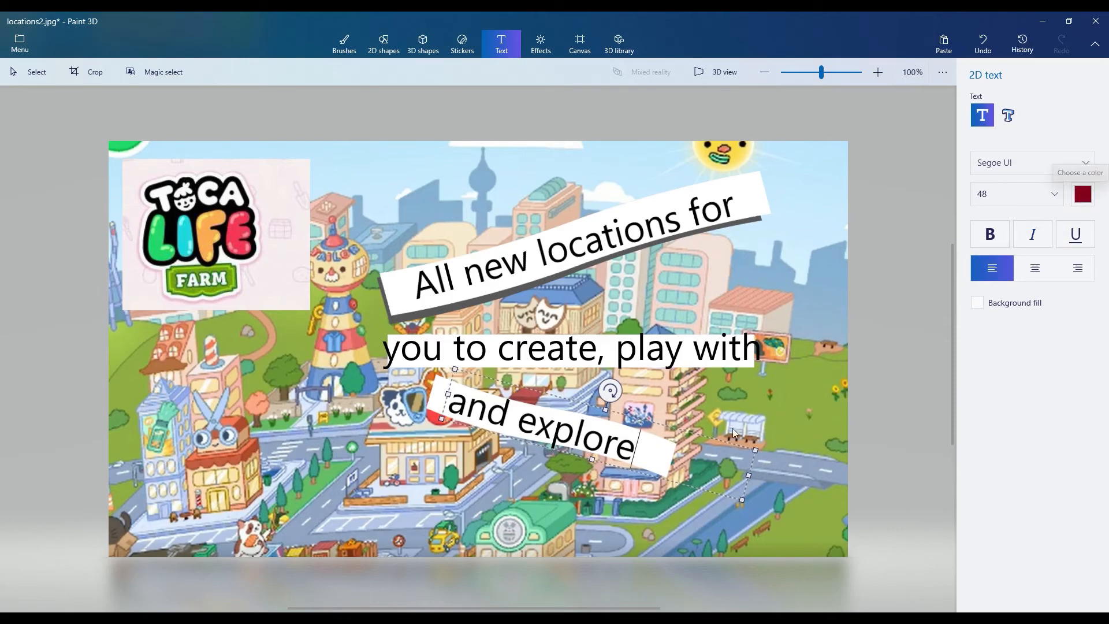
{"action": "left_click_drag", "start_coordinate": [638, 447], "coordinate": [442, 430]}
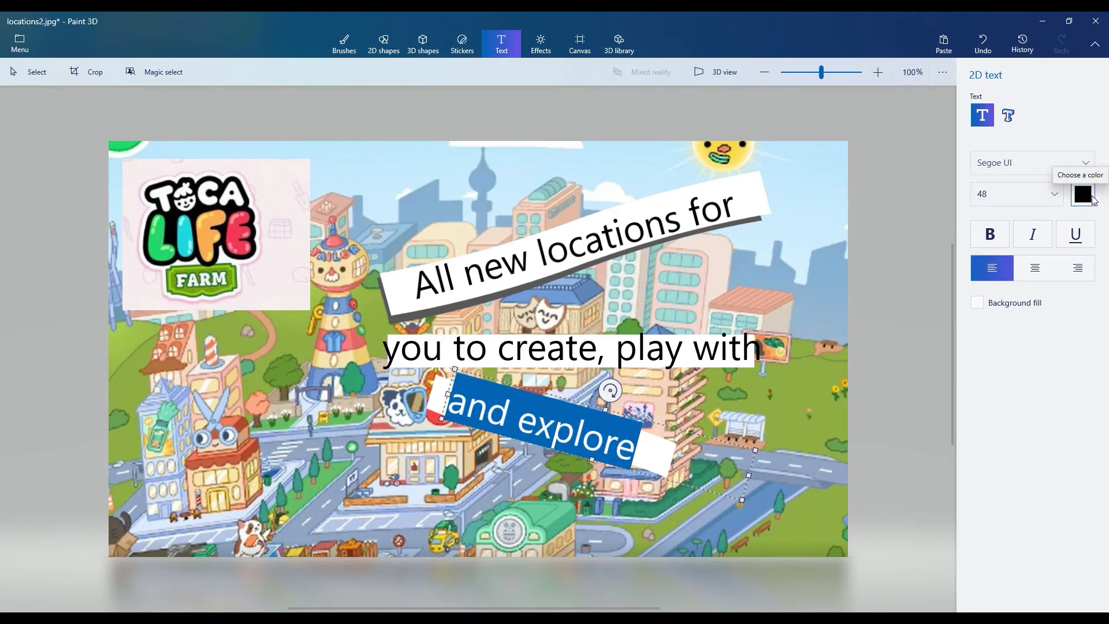
{"action": "left_click", "coordinate": [1092, 200]}
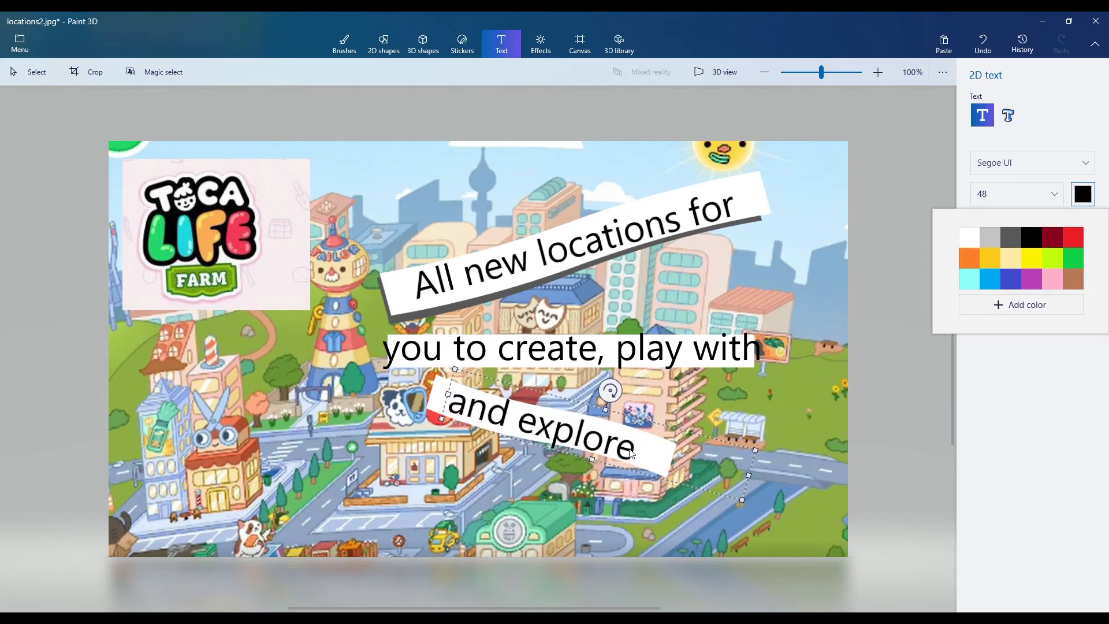
{"action": "left_click", "coordinate": [1060, 235]}
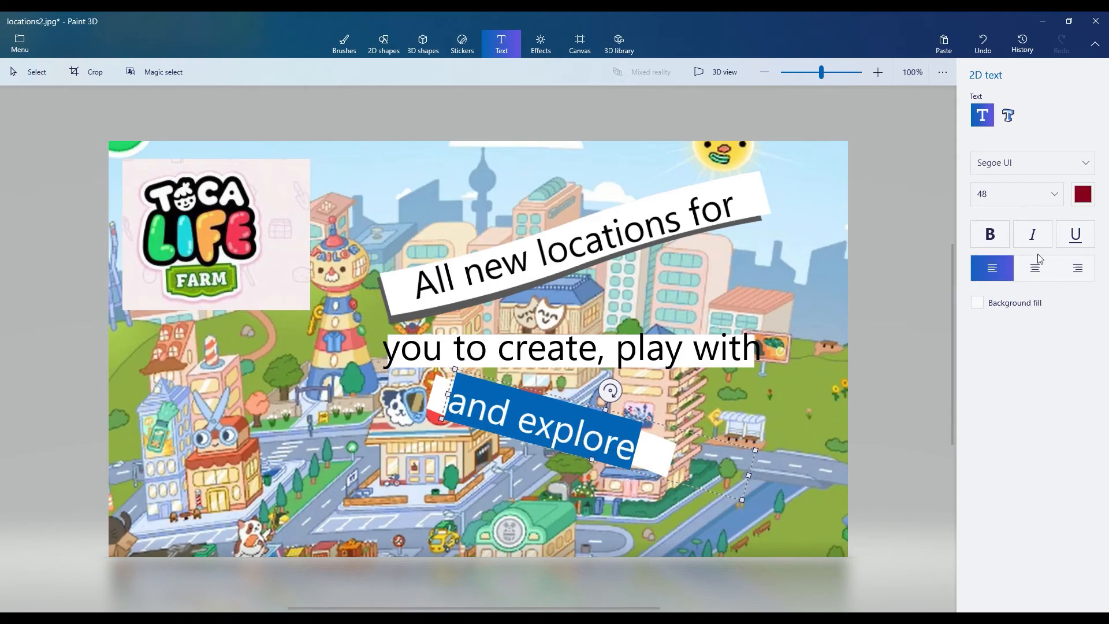
{"action": "left_click", "coordinate": [1089, 201]}
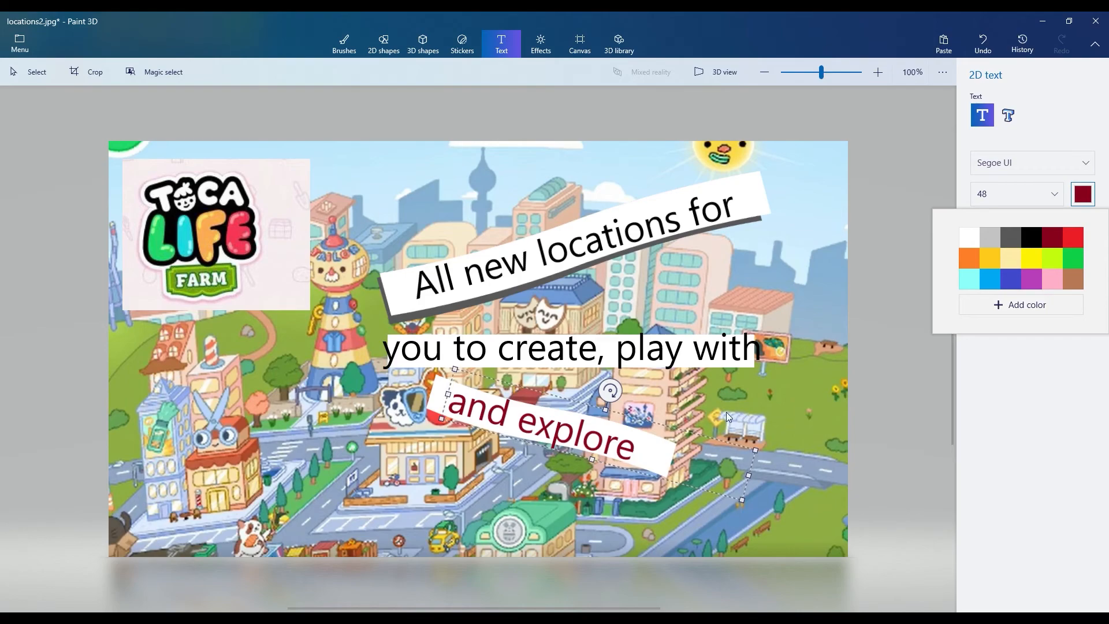
{"action": "left_click", "coordinate": [760, 421]}
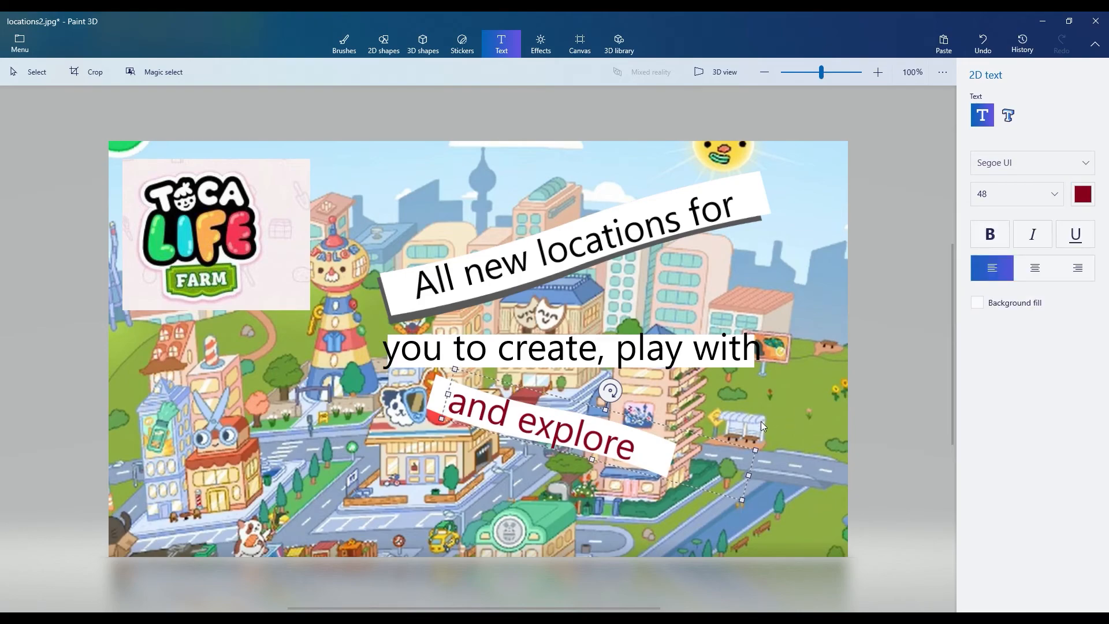
{"action": "left_click", "coordinate": [761, 422]}
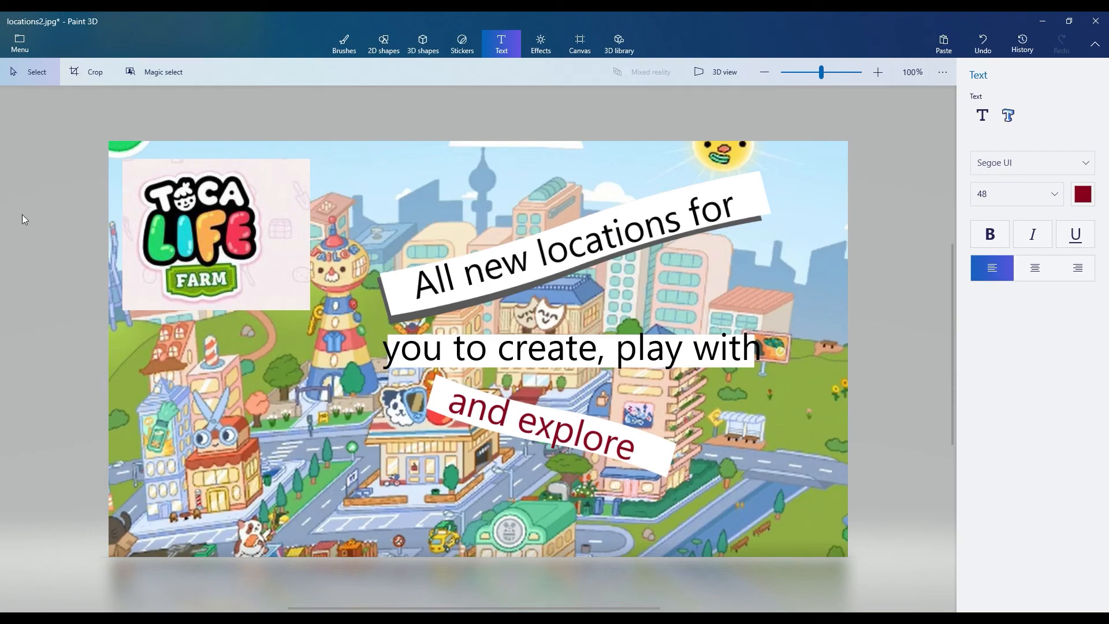
Save a copy of the thumbnail as a 2D JPEG image named locations2 in the Thumbnail pics folder on the Desktop
{"action": "left_click", "coordinate": [19, 42]}
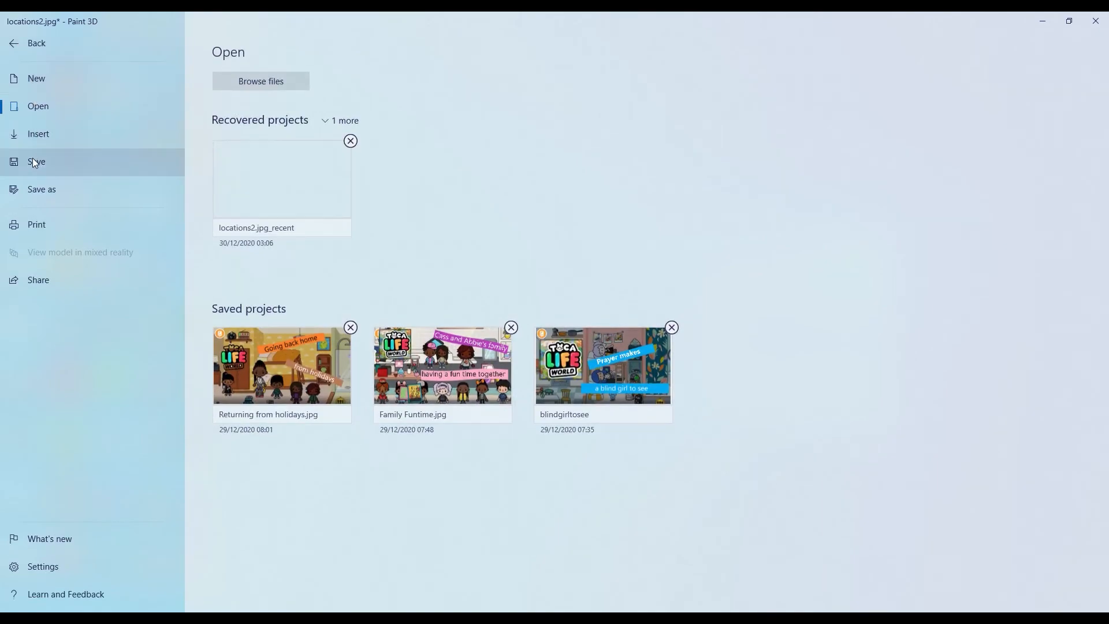
{"action": "left_click", "coordinate": [40, 187]}
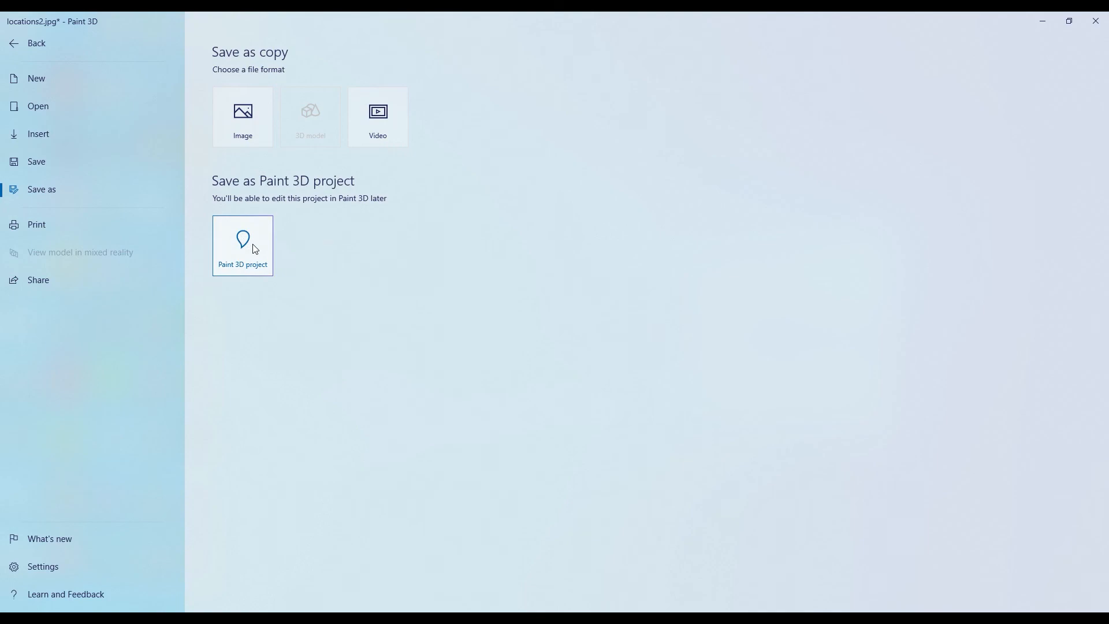
{"action": "left_click", "coordinate": [242, 114]}
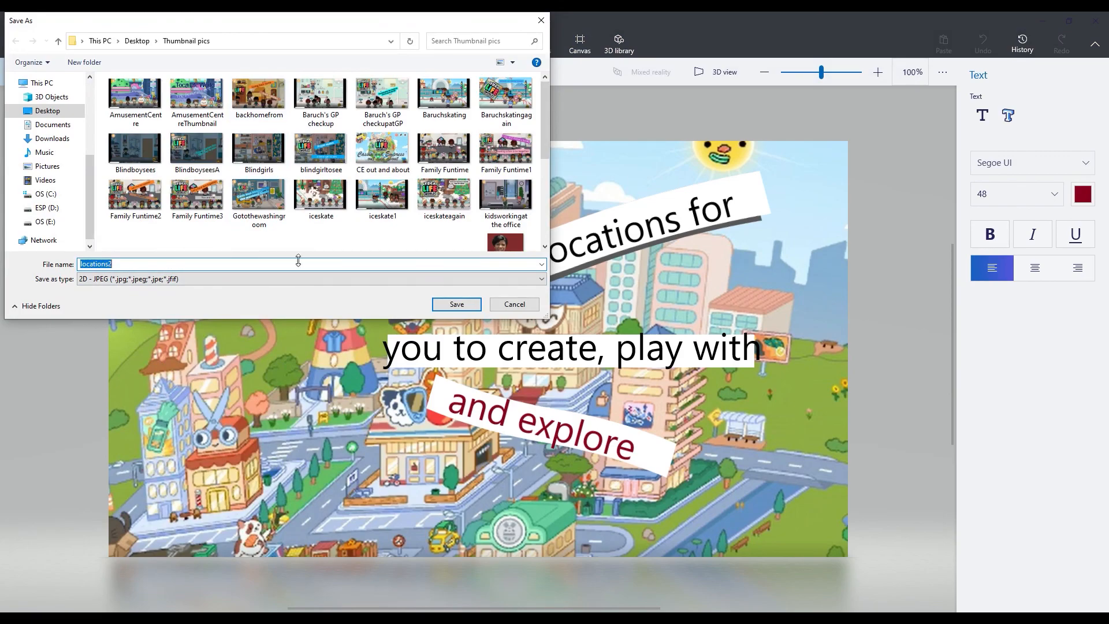
{"action": "left_click", "coordinate": [455, 304]}
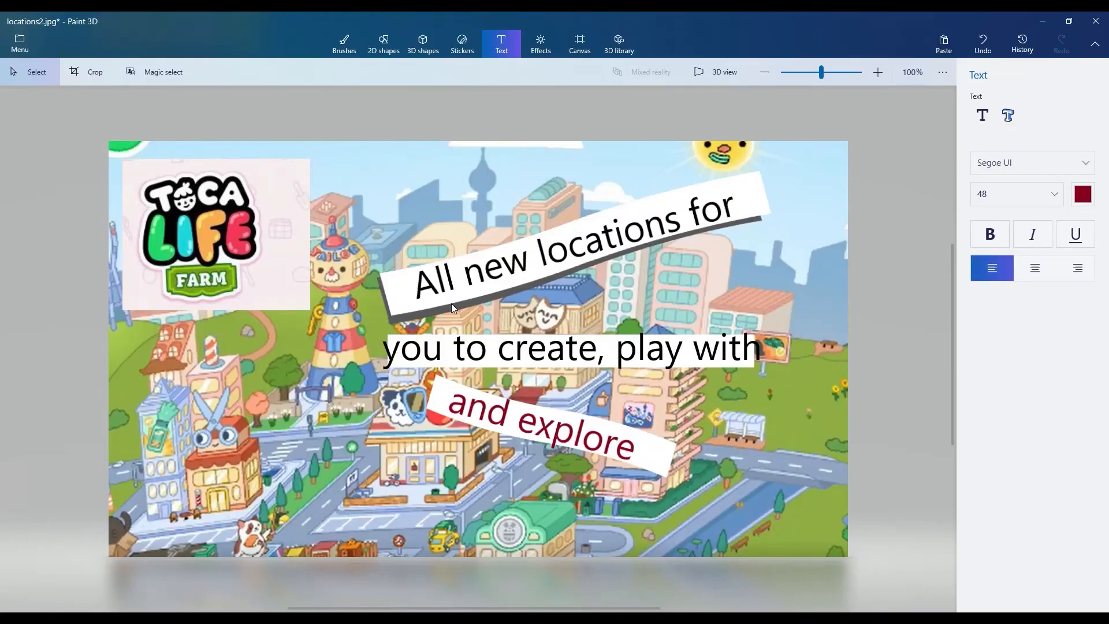